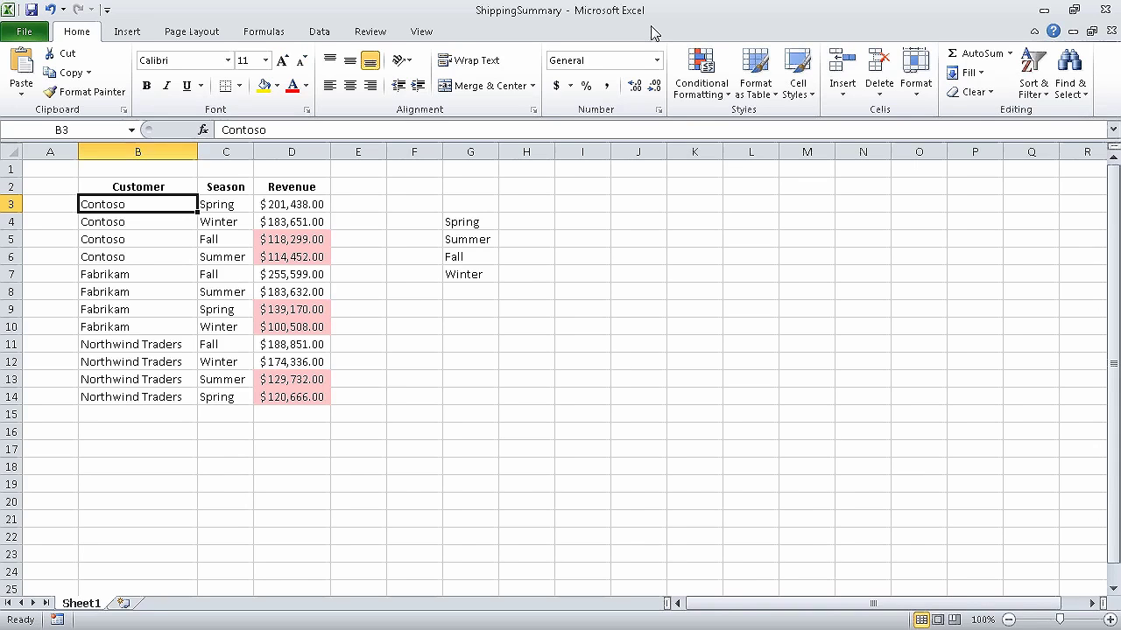
# Step: Sort the table A to Z on the Season column, putting the Fall rows first
pyautogui.click(228, 206)
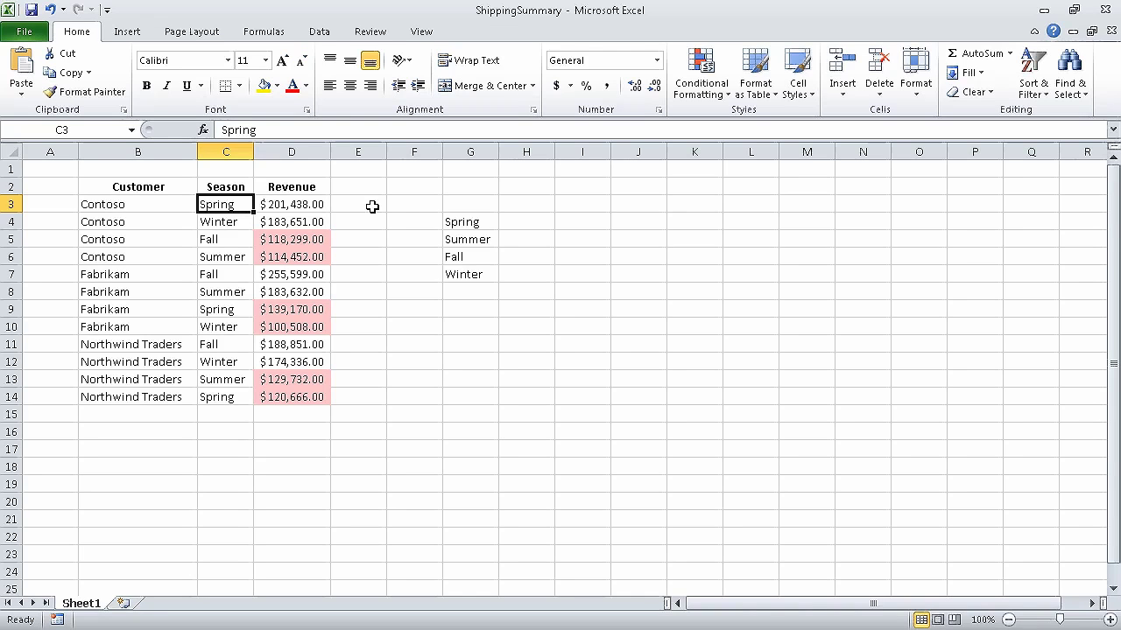
pyautogui.click(1044, 95)
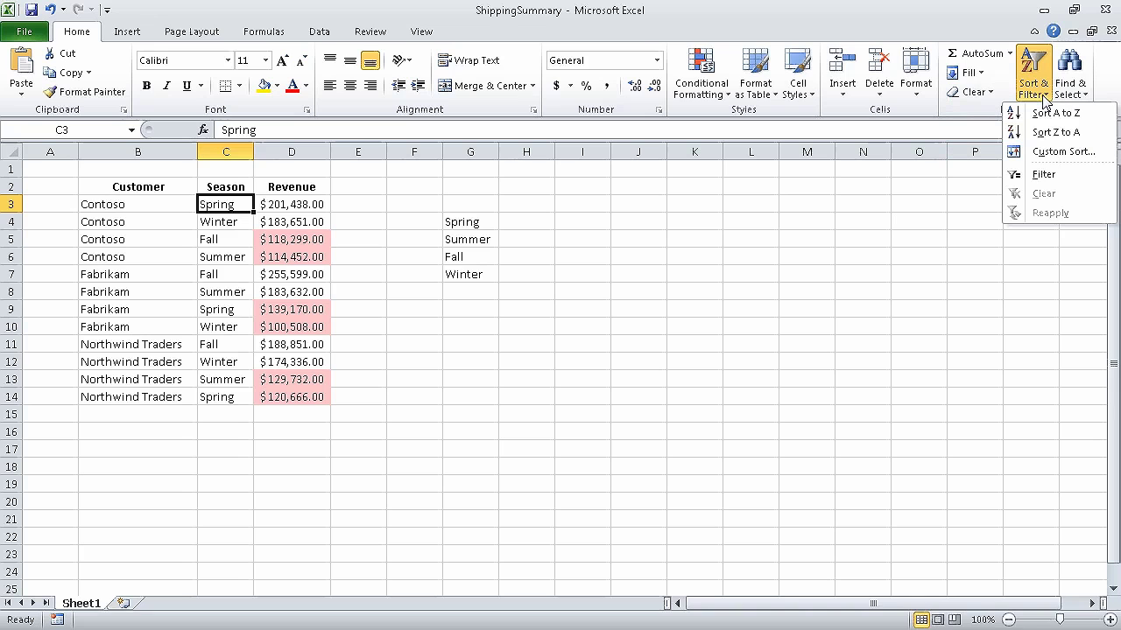
pyautogui.click(1055, 113)
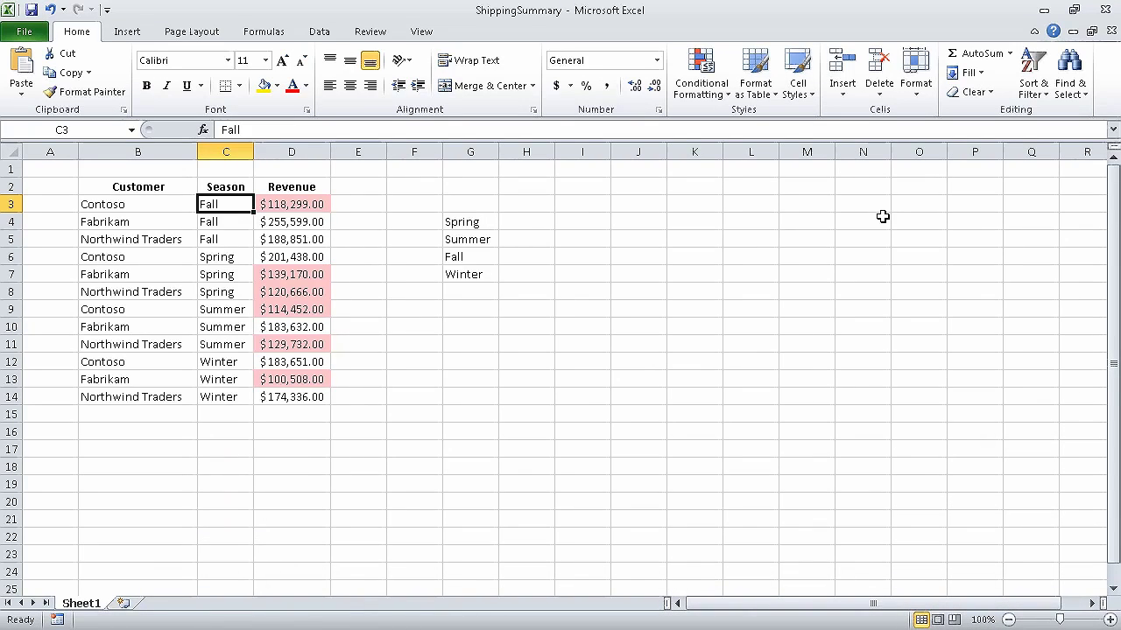
pyautogui.click(1033, 88)
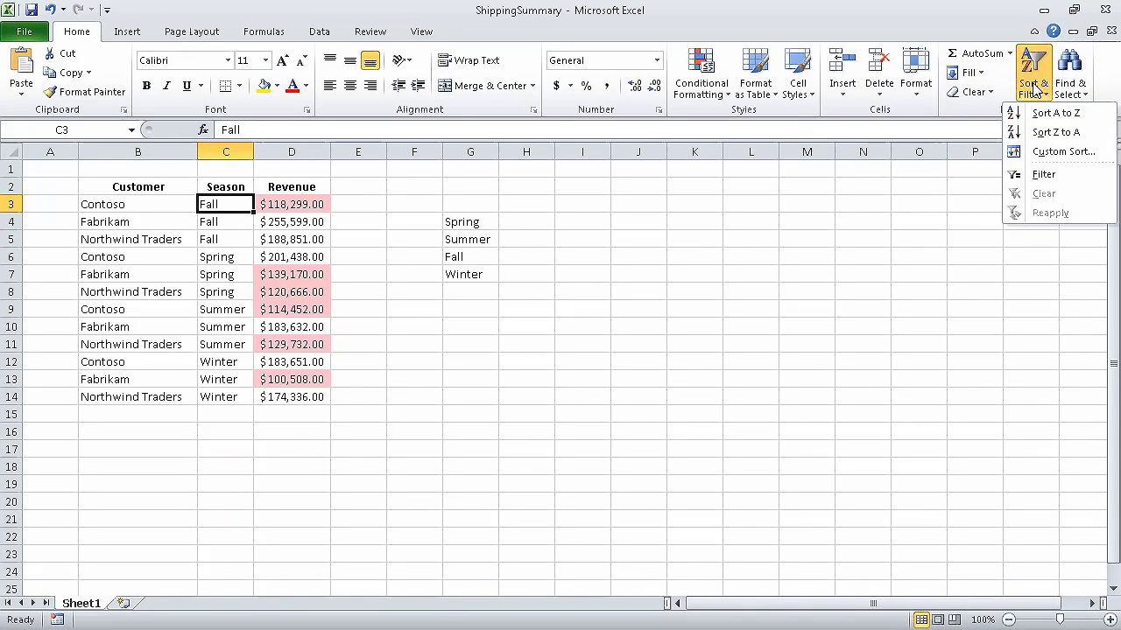
# Step: Open Custom Sort, showing the single Season, Values, A to Z sort level
pyautogui.click(1055, 151)
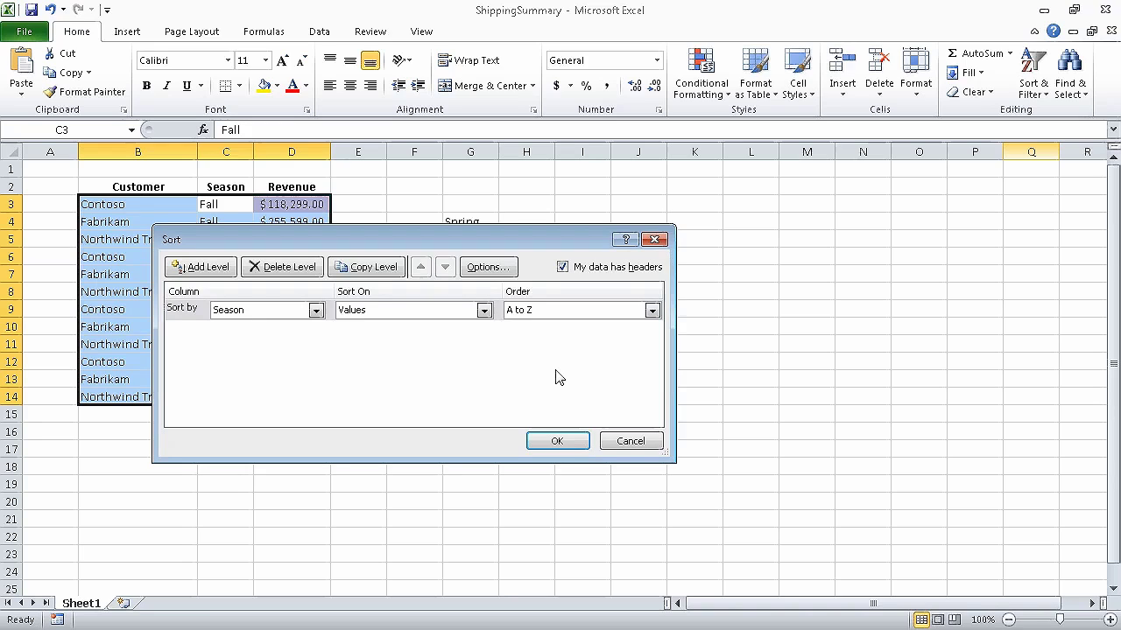
# Step: Make Customer the first sort key and add an empty Then by level
pyautogui.click(315, 310)
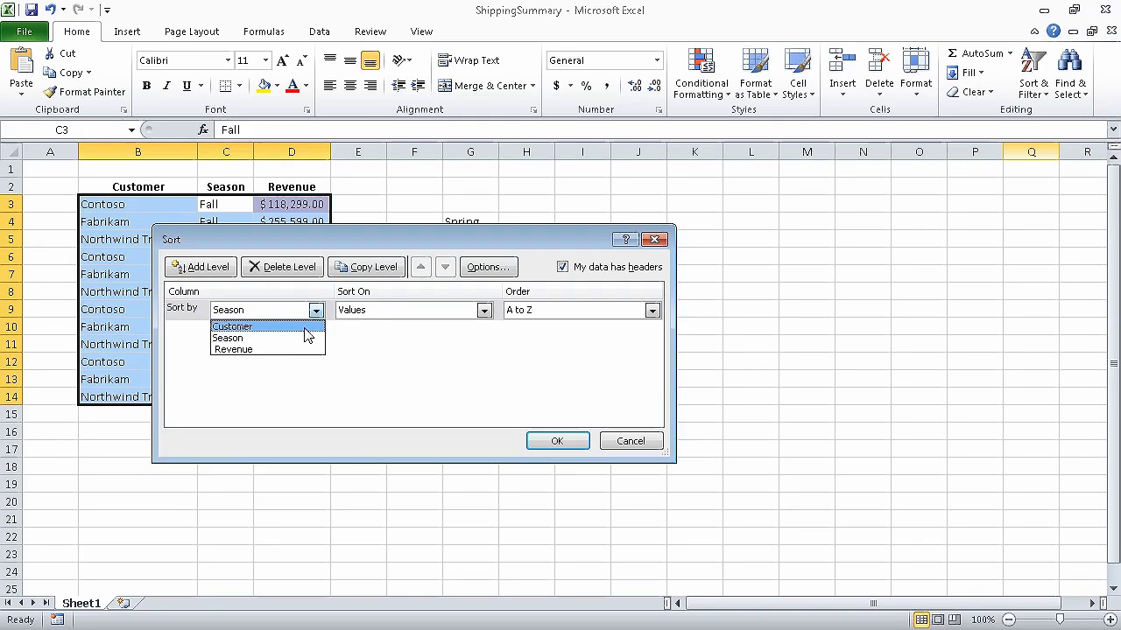
pyautogui.click(307, 326)
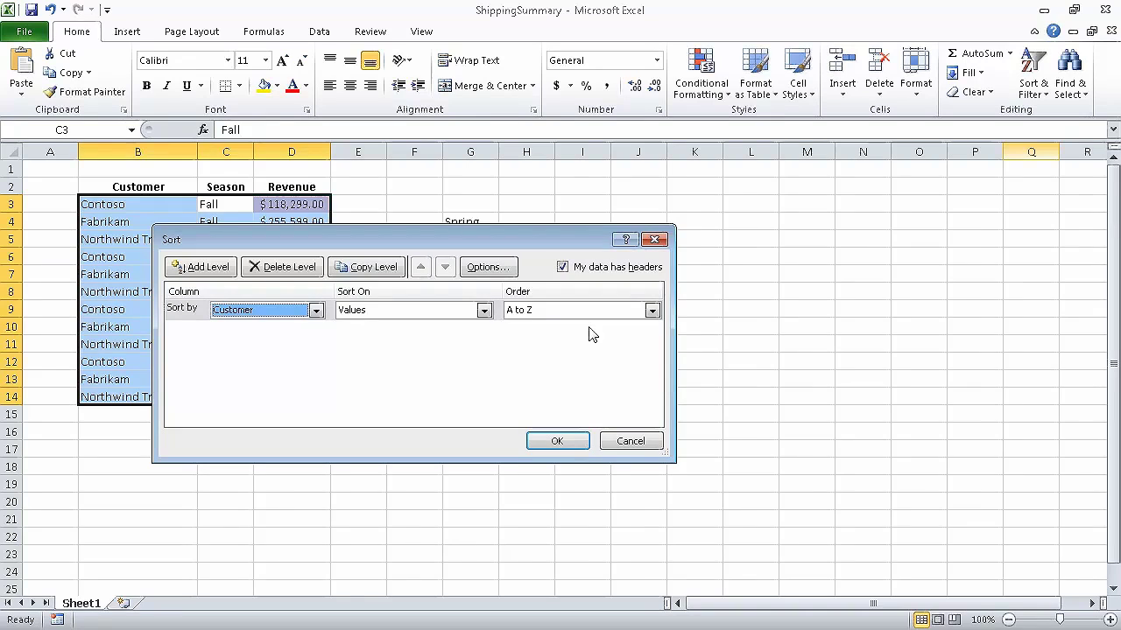
pyautogui.click(203, 268)
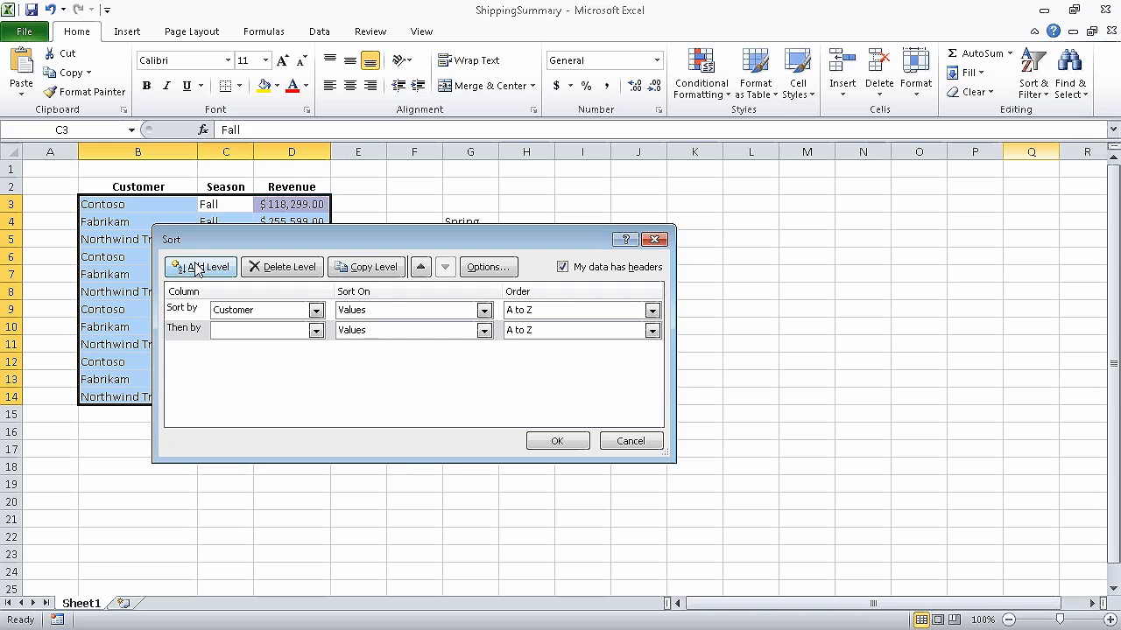
pyautogui.click(315, 330)
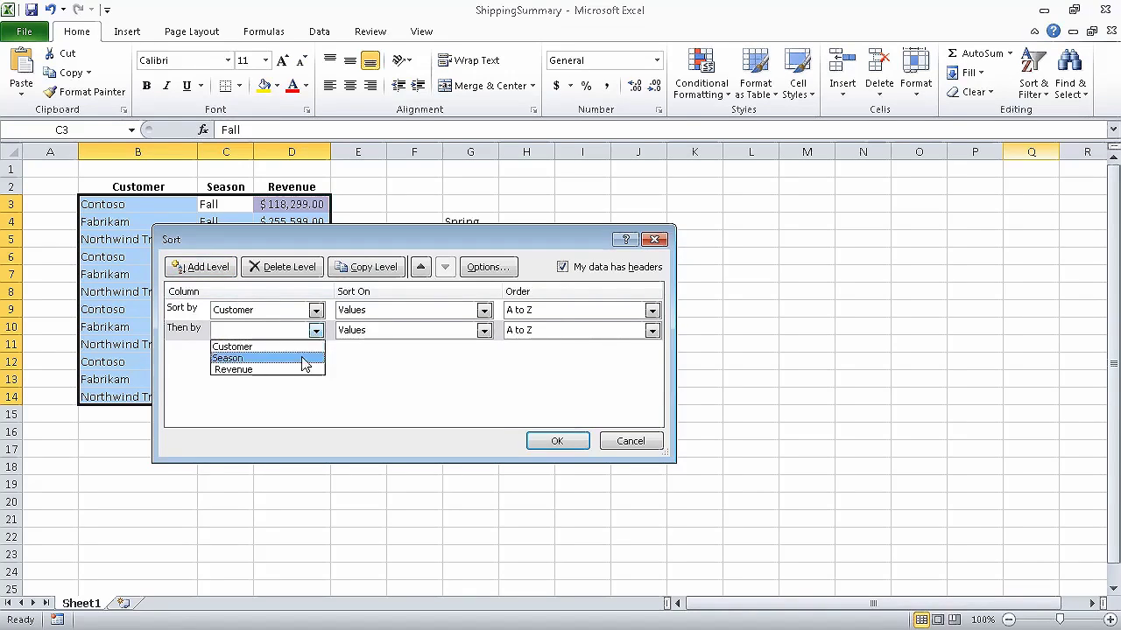
# Step: Set the second level to Revenue, Largest to Smallest, and apply the two-level sort
pyautogui.click(276, 371)
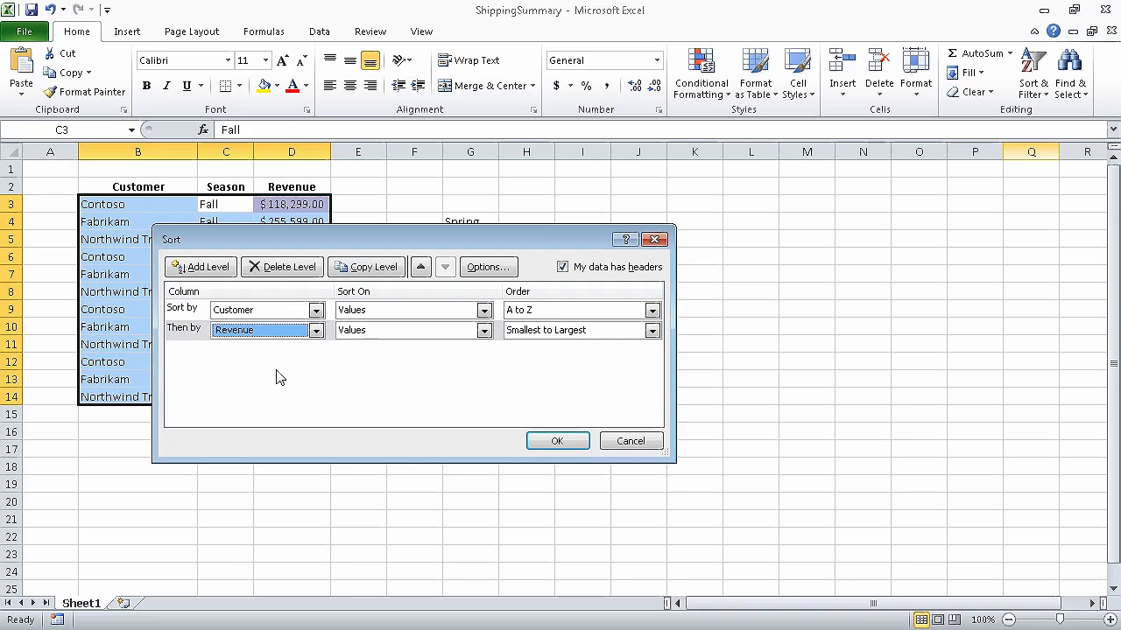
pyautogui.click(652, 330)
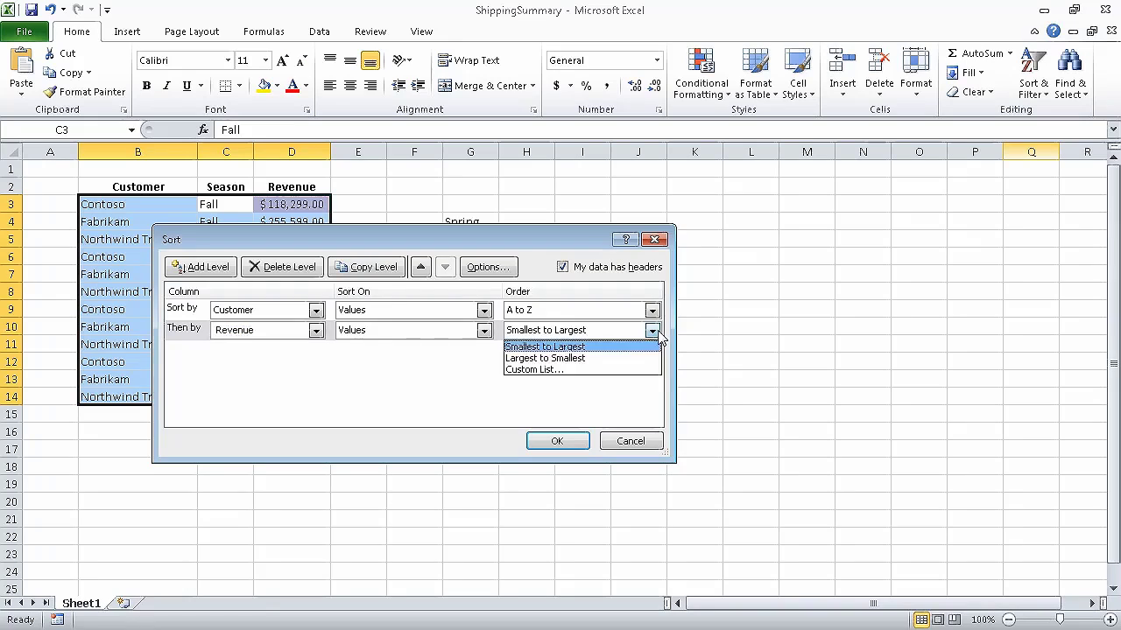
pyautogui.click(617, 359)
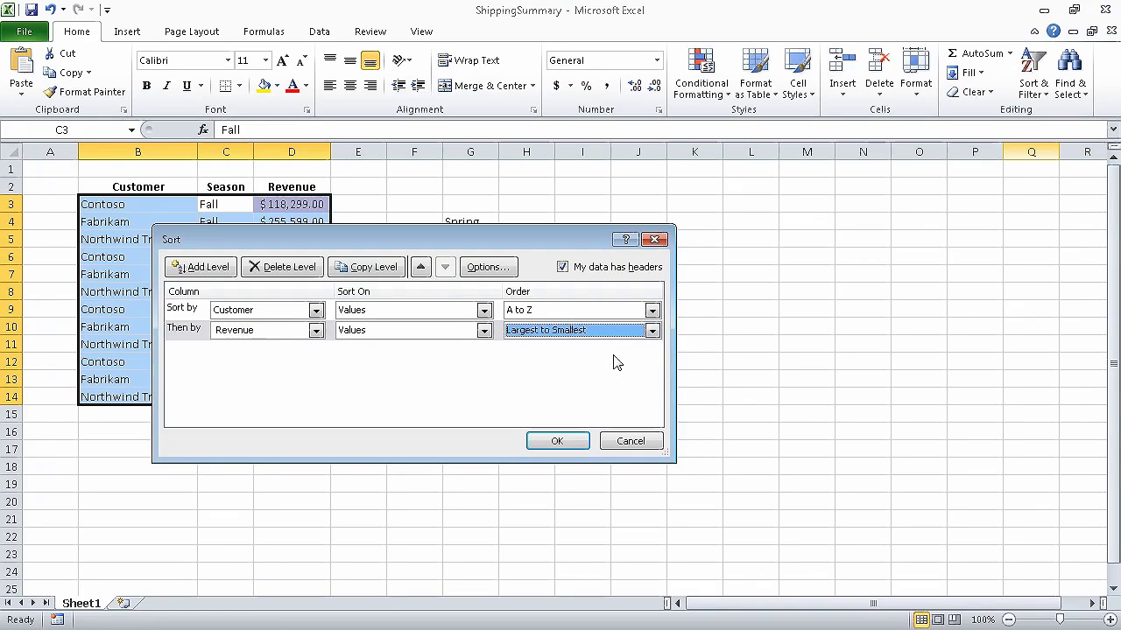
pyautogui.click(567, 441)
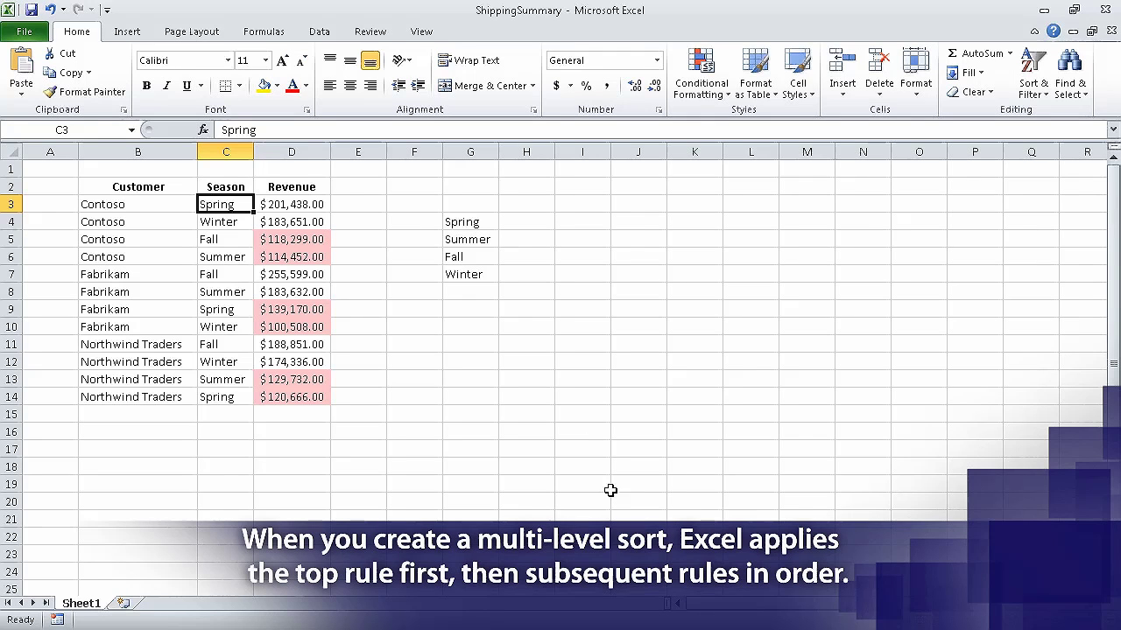
pyautogui.click(1021, 91)
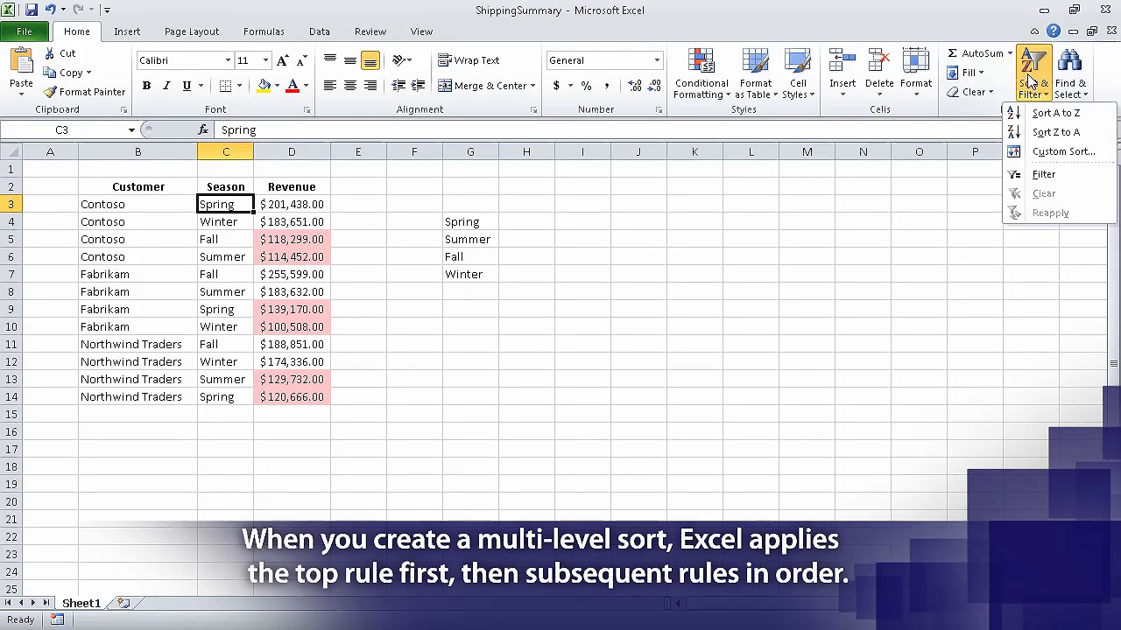
# Step: Move the Revenue level above Customer in Custom Sort and apply it
pyautogui.click(1033, 150)
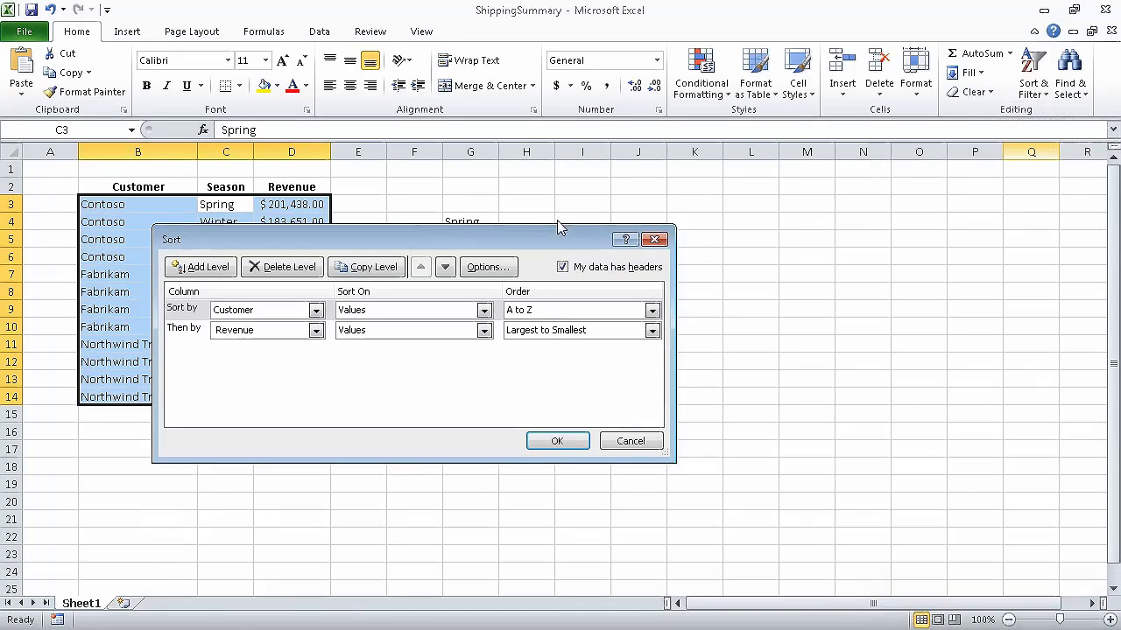
pyautogui.click(185, 334)
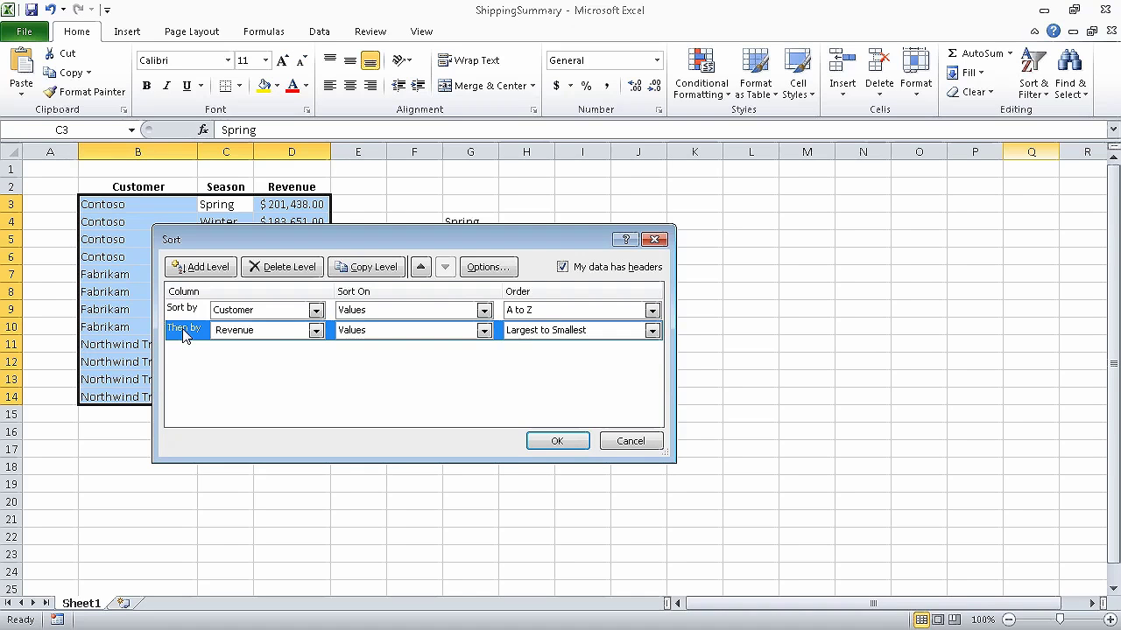
pyautogui.click(421, 267)
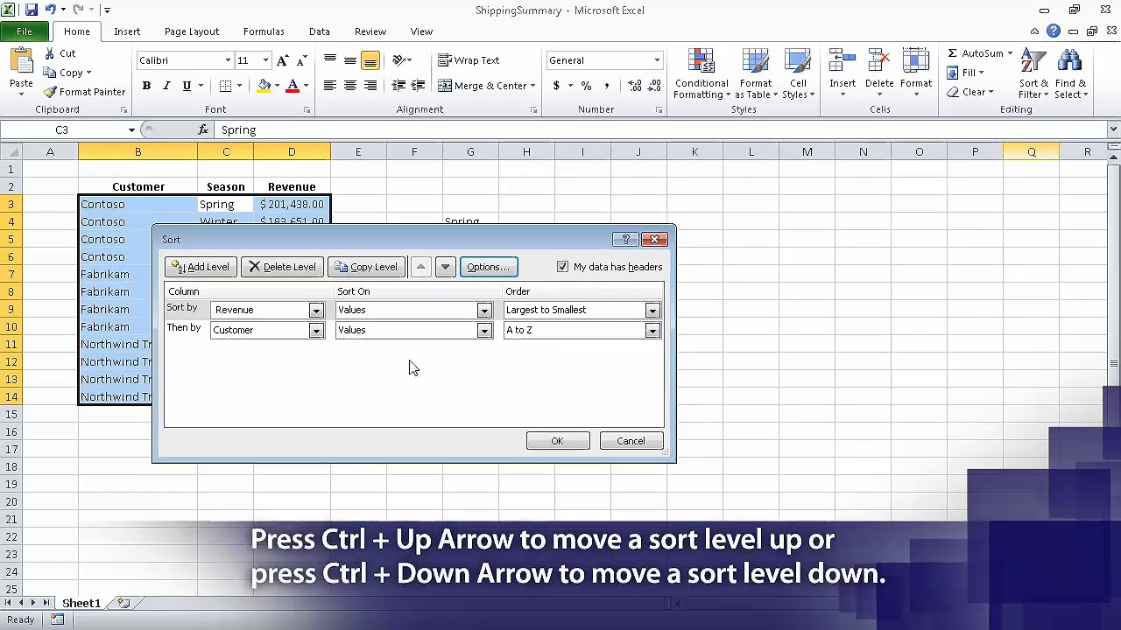
pyautogui.click(554, 442)
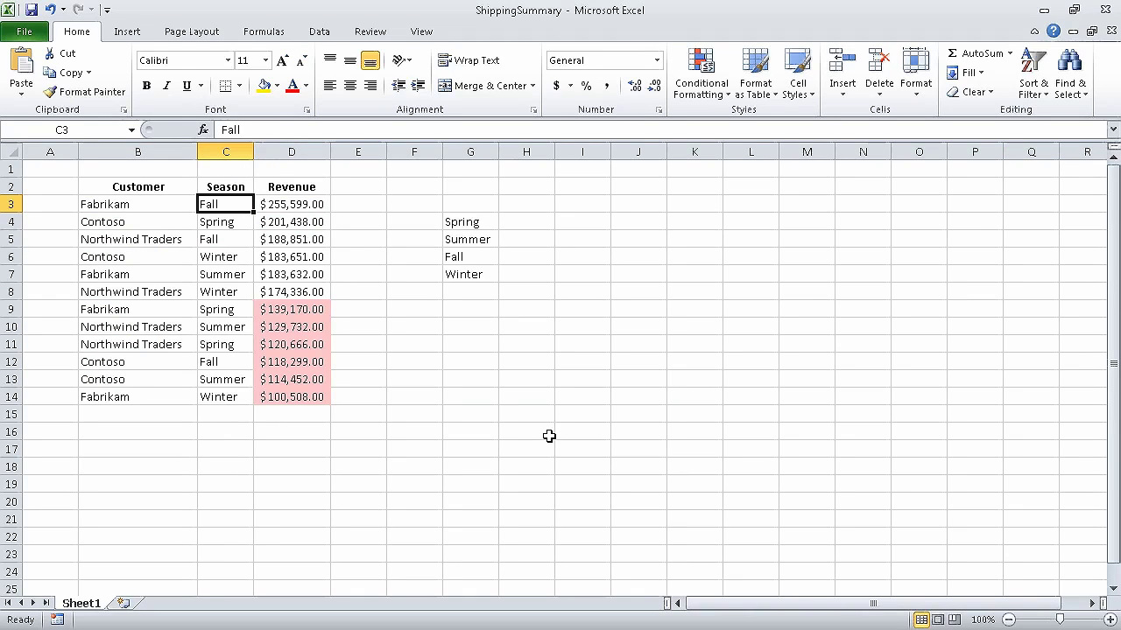
# Step: Select the season names in G4:G7 and open Edit Custom Lists from Advanced options
pyautogui.moveTo(480, 226); pyautogui.dragTo(482, 276)
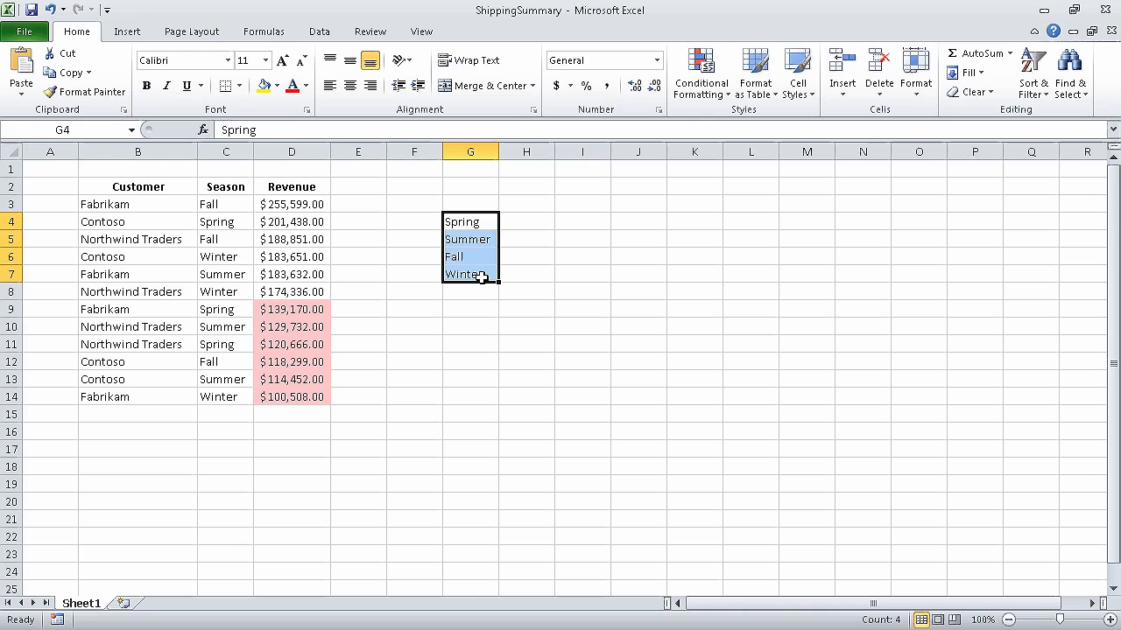
pyautogui.click(47, 35)
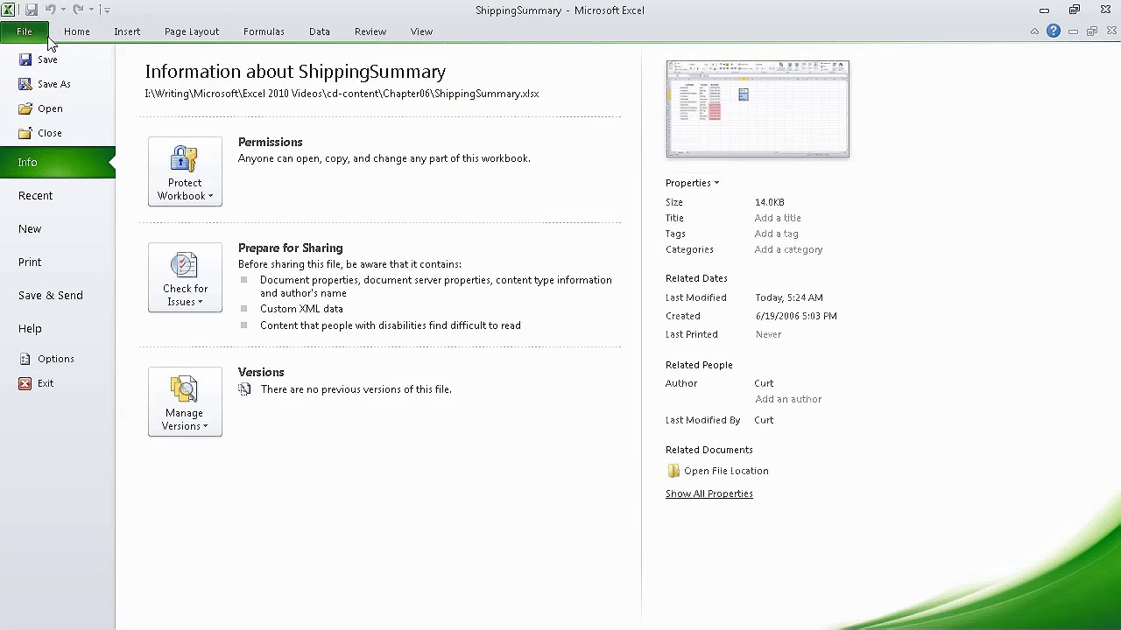
pyautogui.click(55, 359)
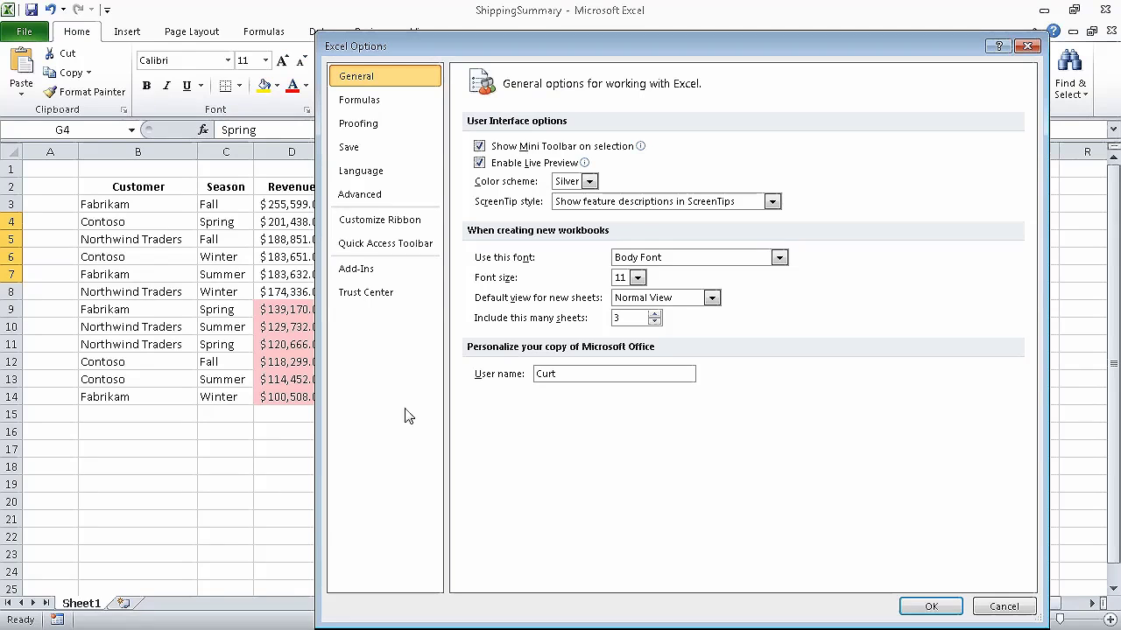
pyautogui.click(401, 194)
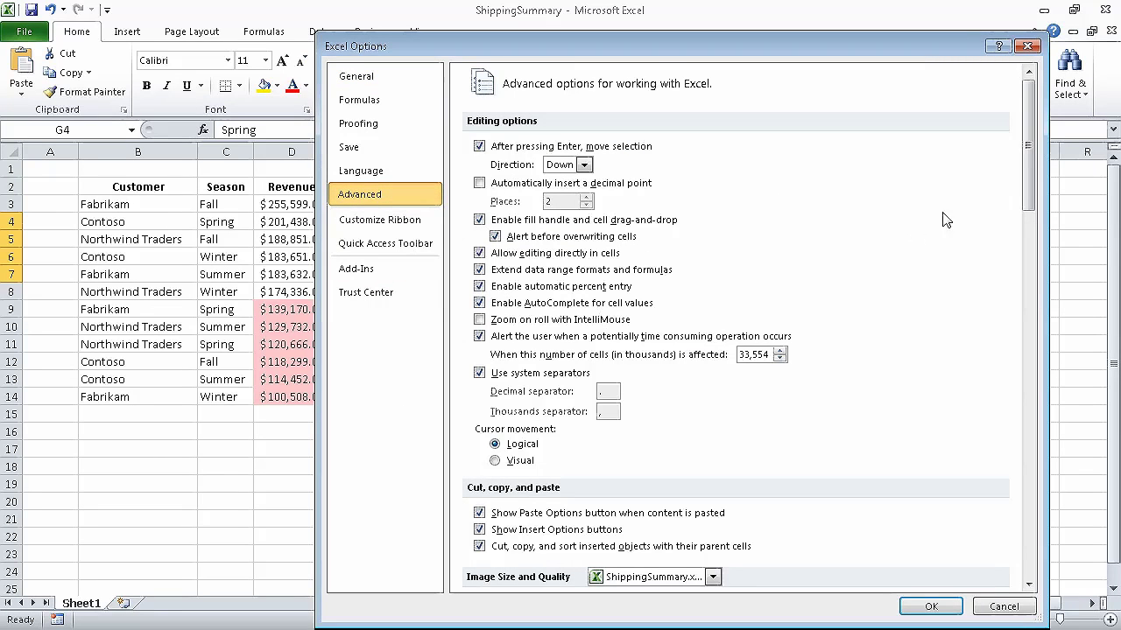
pyautogui.moveTo(1028, 145); pyautogui.dragTo(1042, 508)
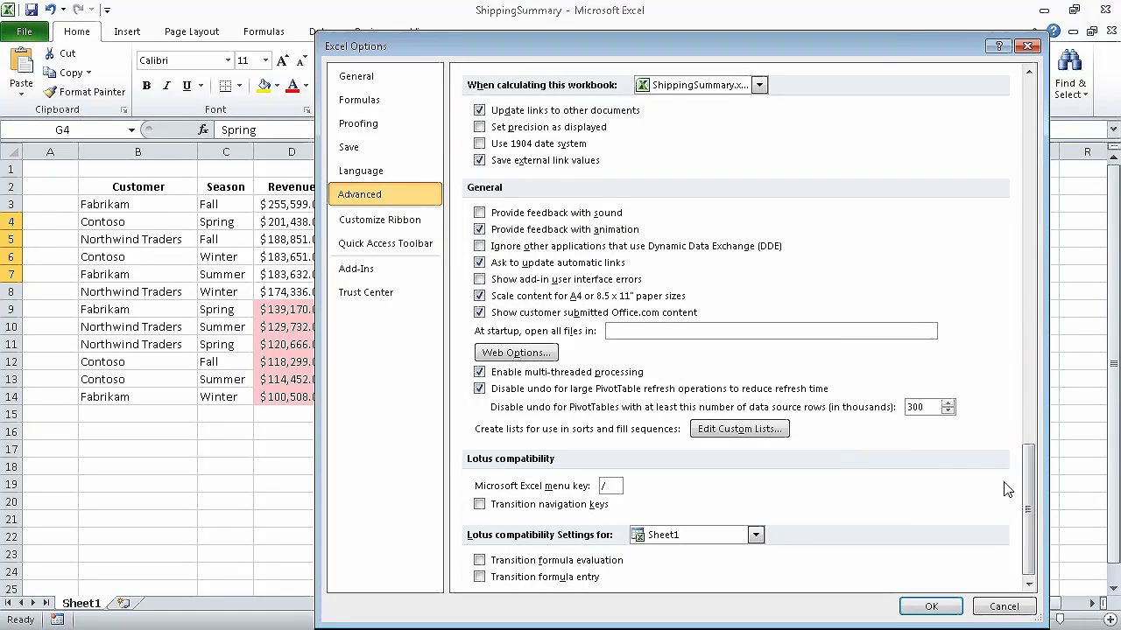
pyautogui.click(768, 429)
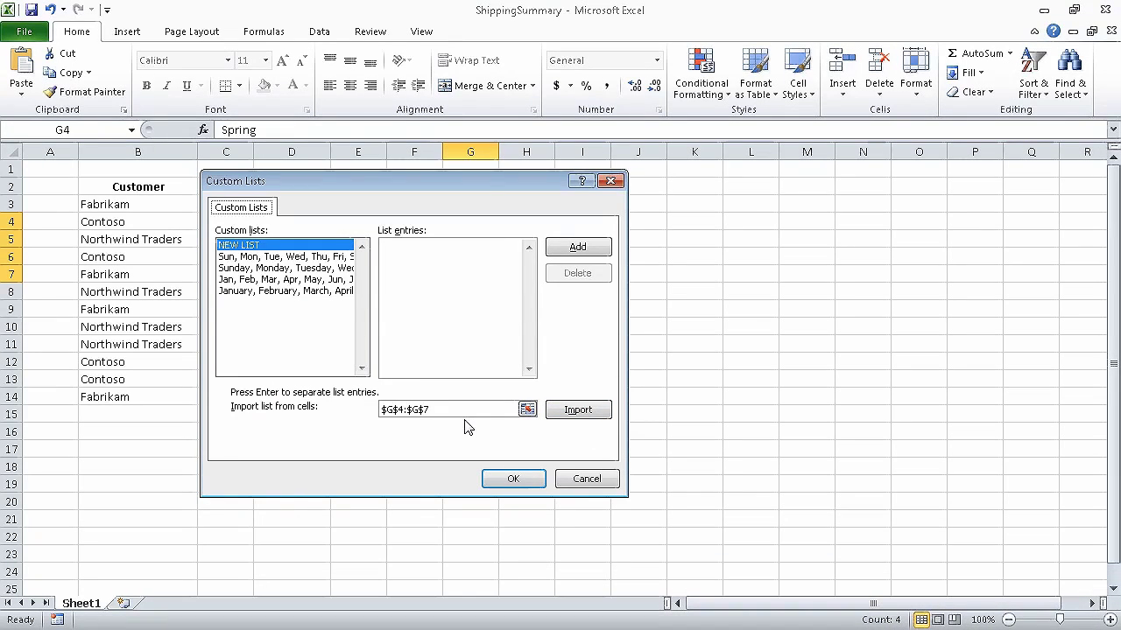
# Step: Import G4:G7 as the Spring, Summer, Fall, Winter custom list and close Excel Options
pyautogui.click(578, 411)
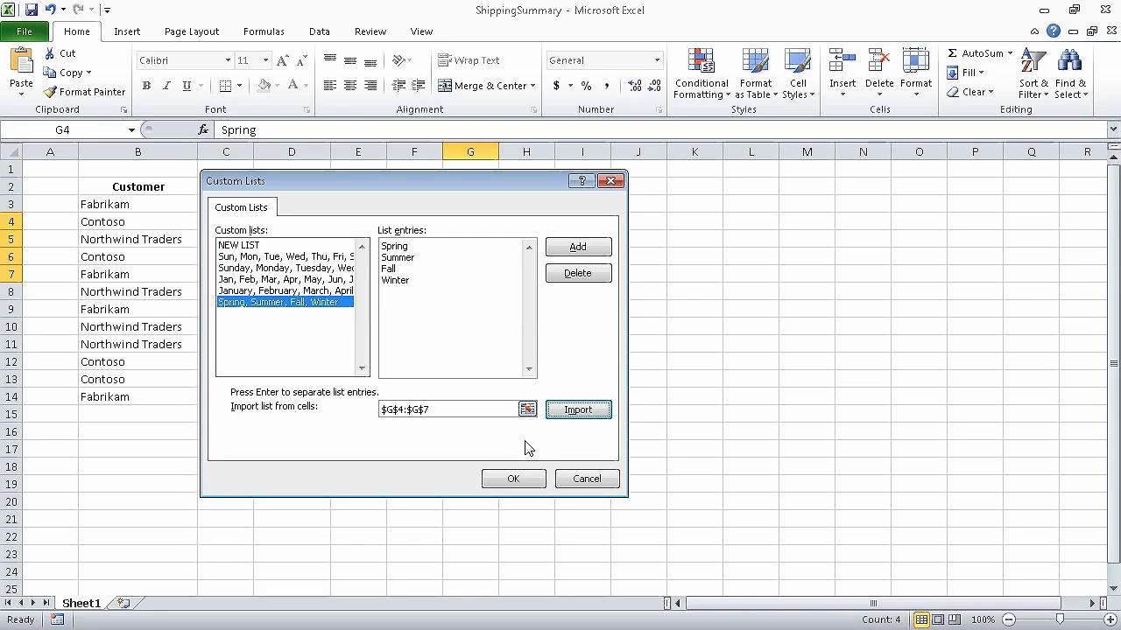
pyautogui.click(513, 482)
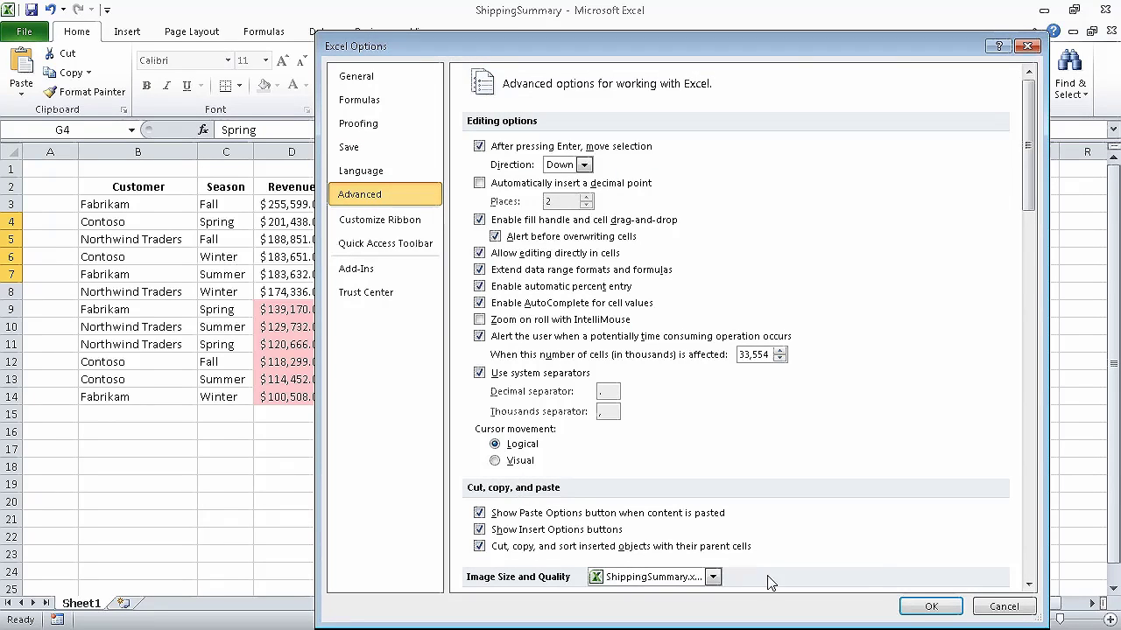
pyautogui.click(928, 607)
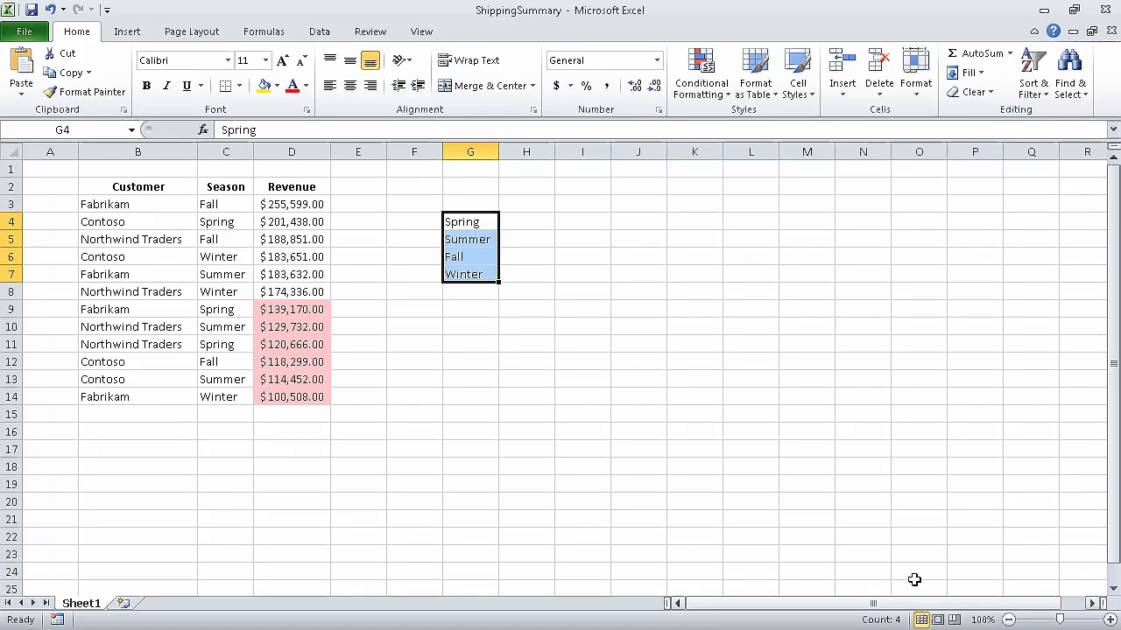
pyautogui.click(225, 204)
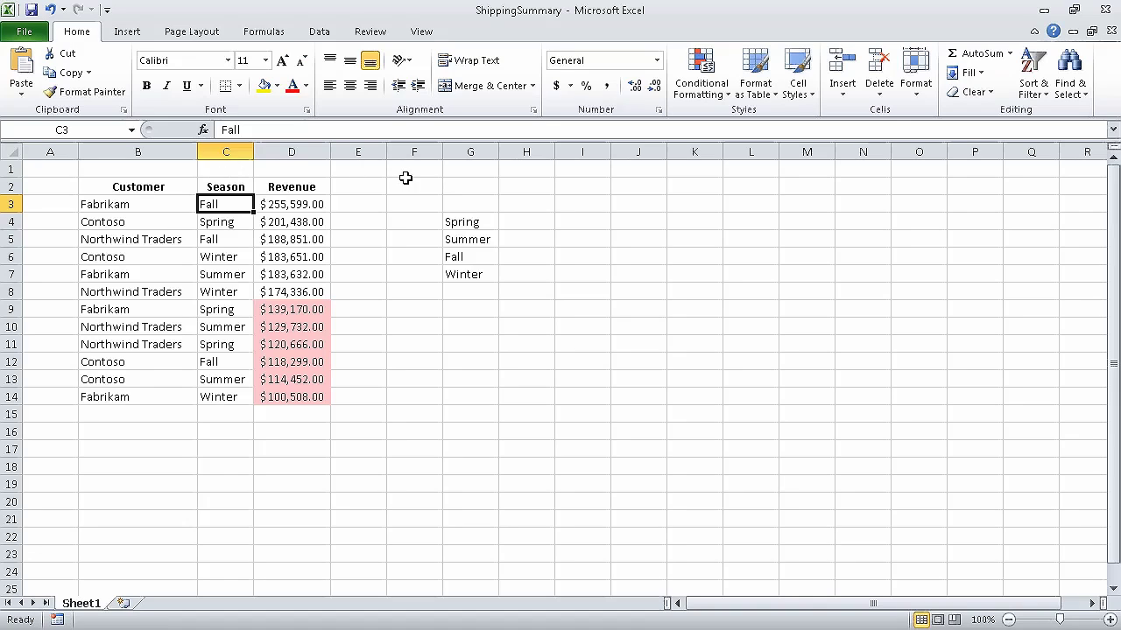
pyautogui.click(1026, 79)
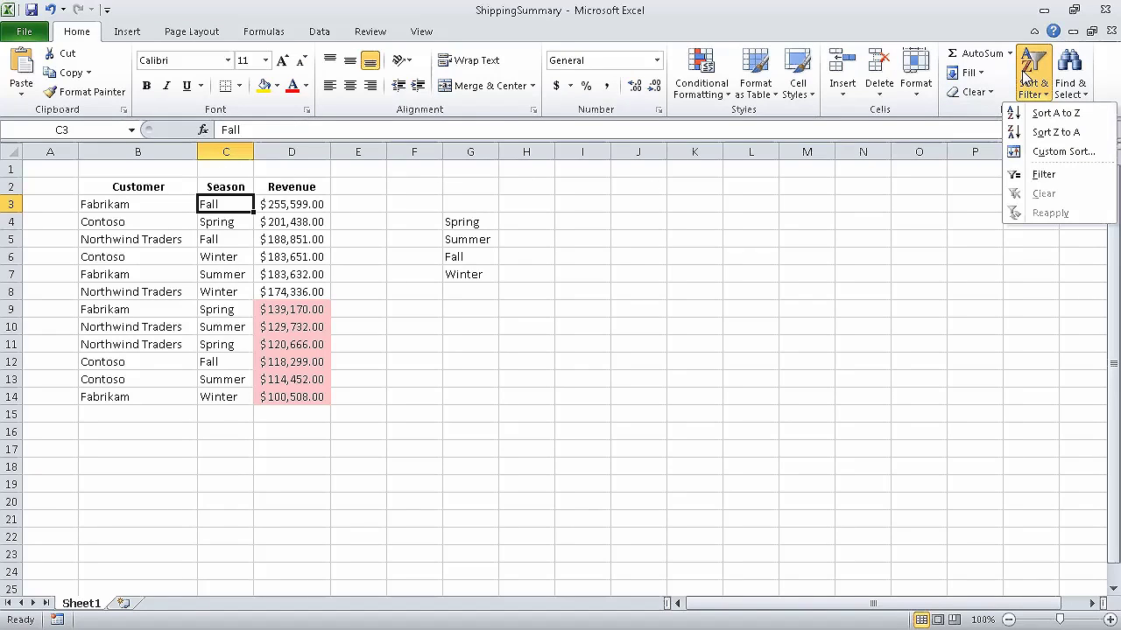
# Step: Delete the Revenue level in Custom Sort, leaving Customer A to Z as the only key
pyautogui.click(1051, 151)
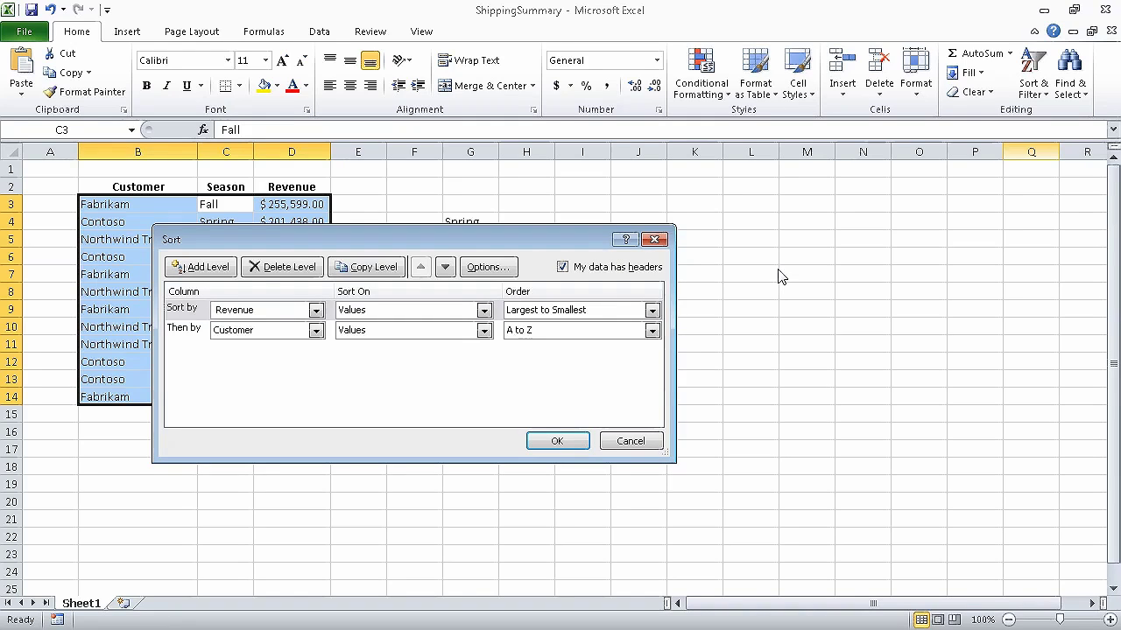
pyautogui.click(184, 310)
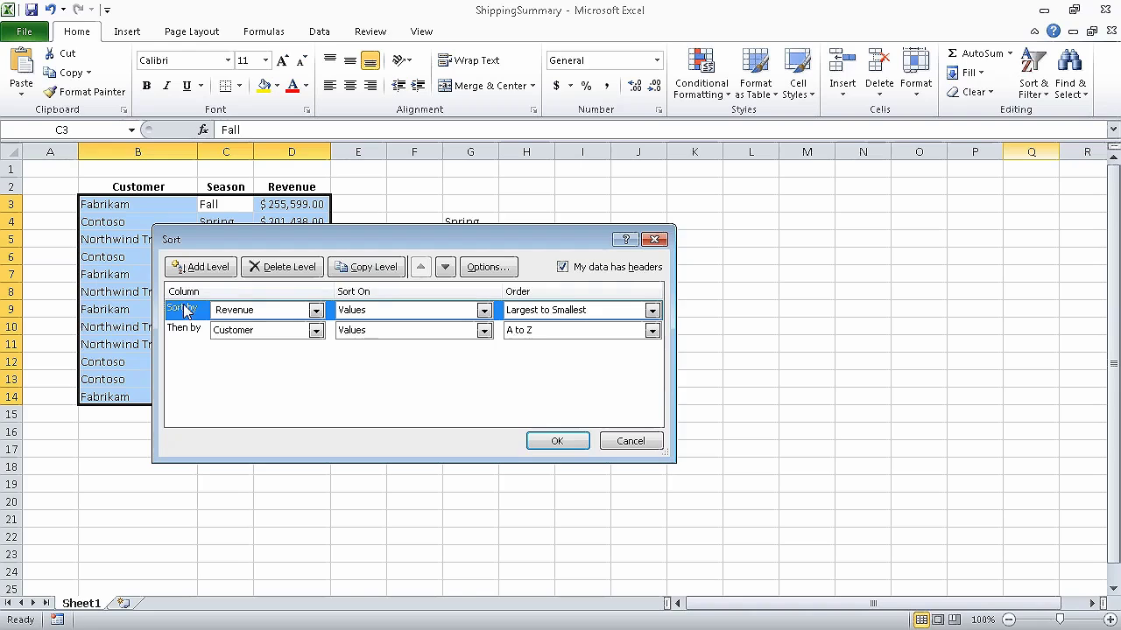
pyautogui.click(294, 269)
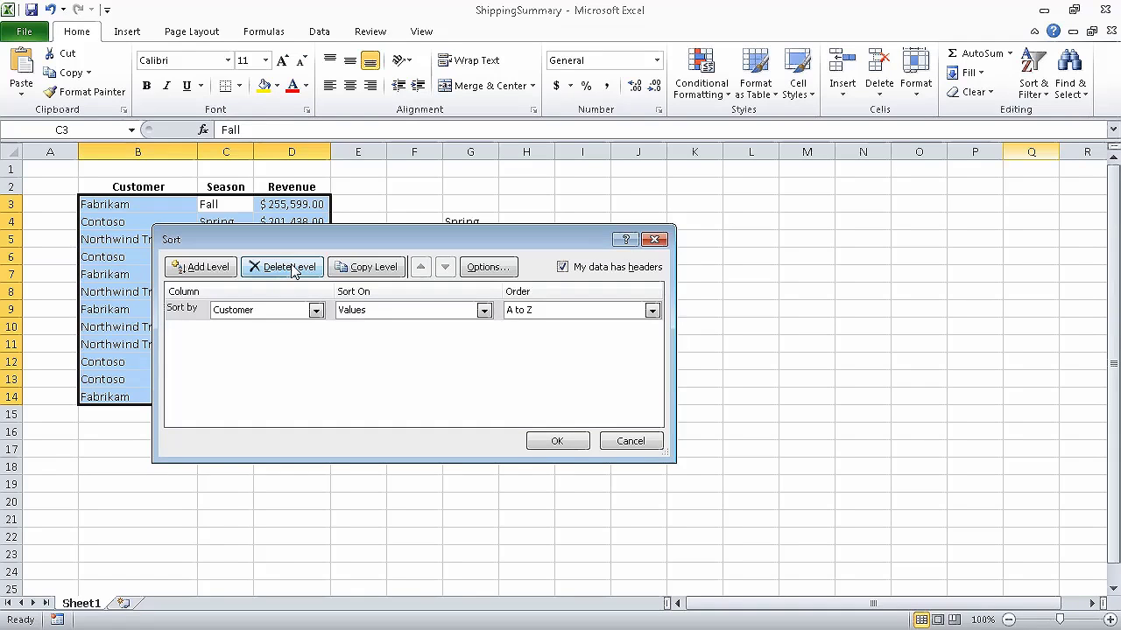
pyautogui.click(316, 311)
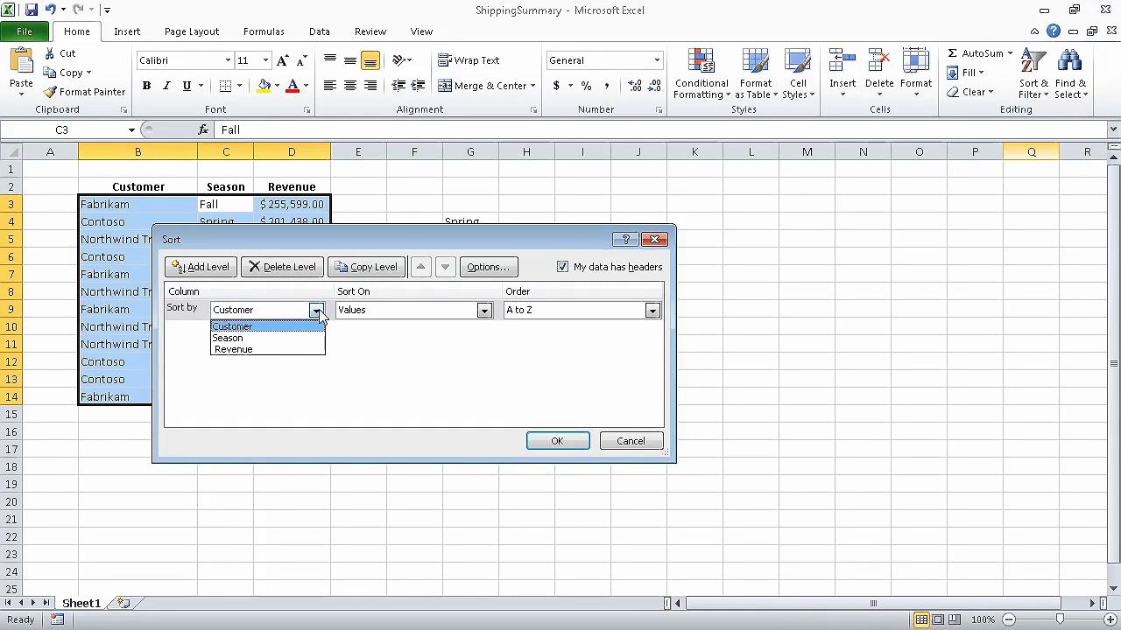
# Step: Sort by Season using the Spring, Summer, Fall, Winter custom list order
pyautogui.click(272, 338)
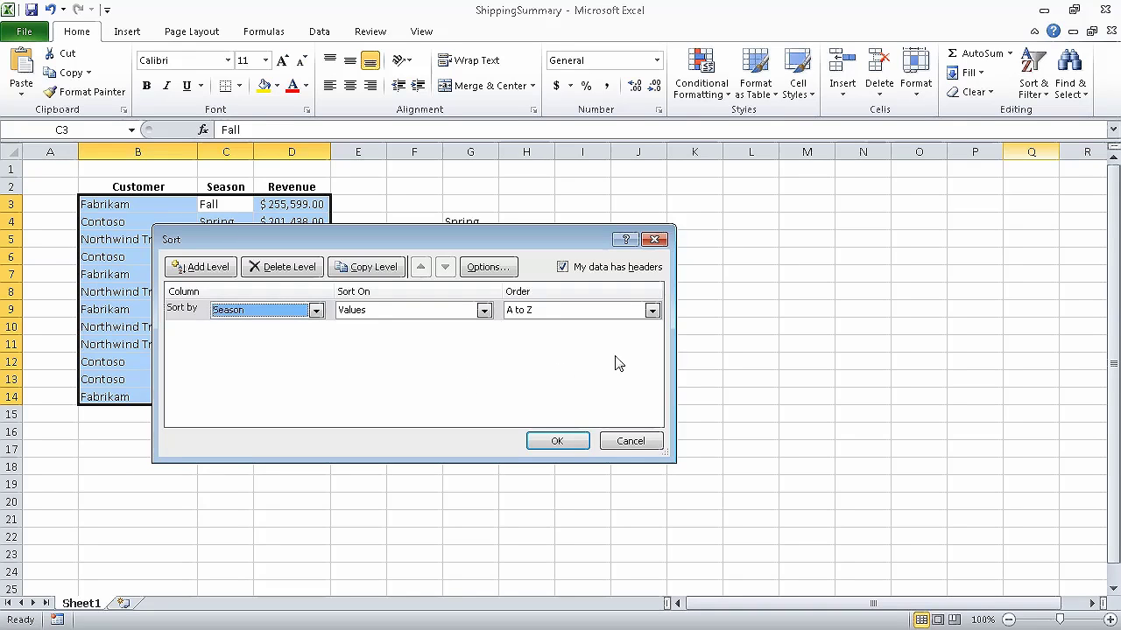
pyautogui.click(652, 311)
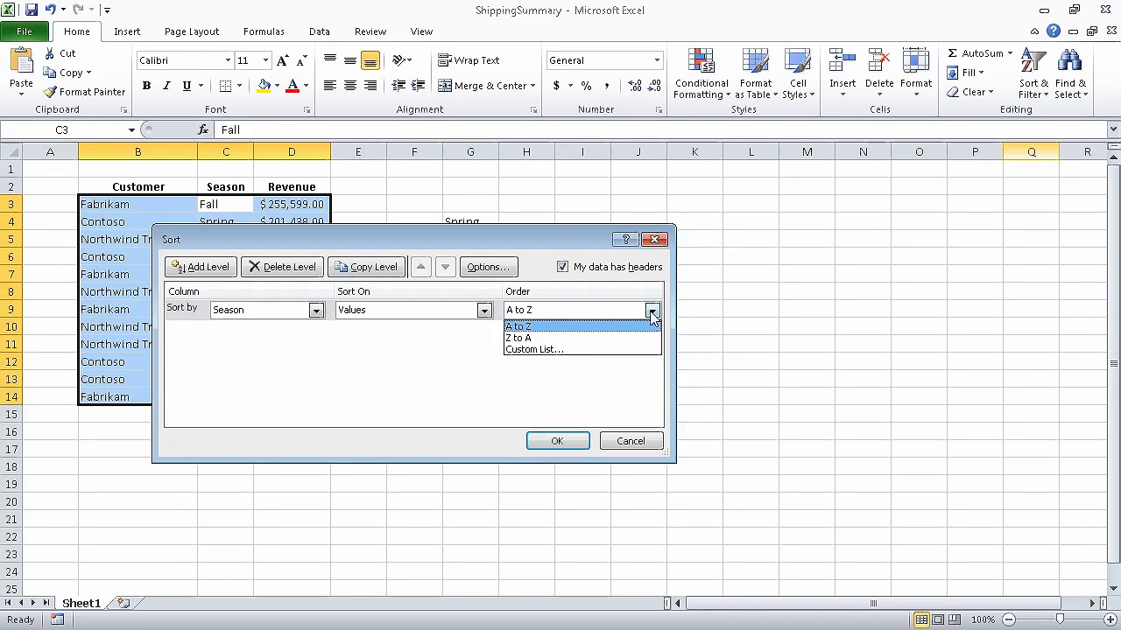
pyautogui.click(607, 350)
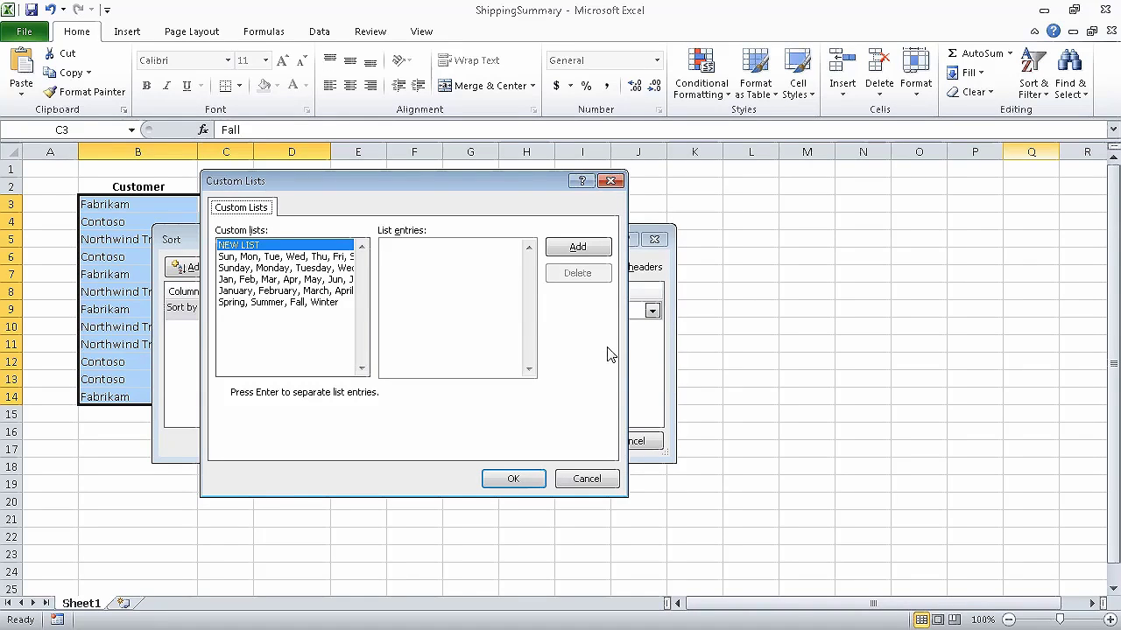
pyautogui.click(324, 308)
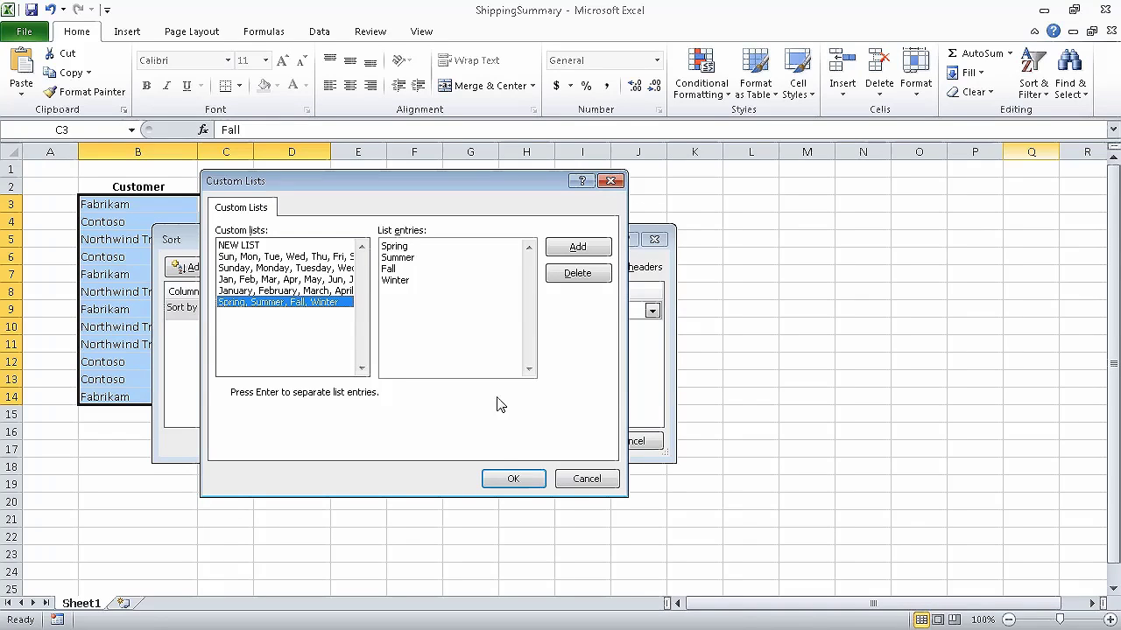
pyautogui.click(511, 479)
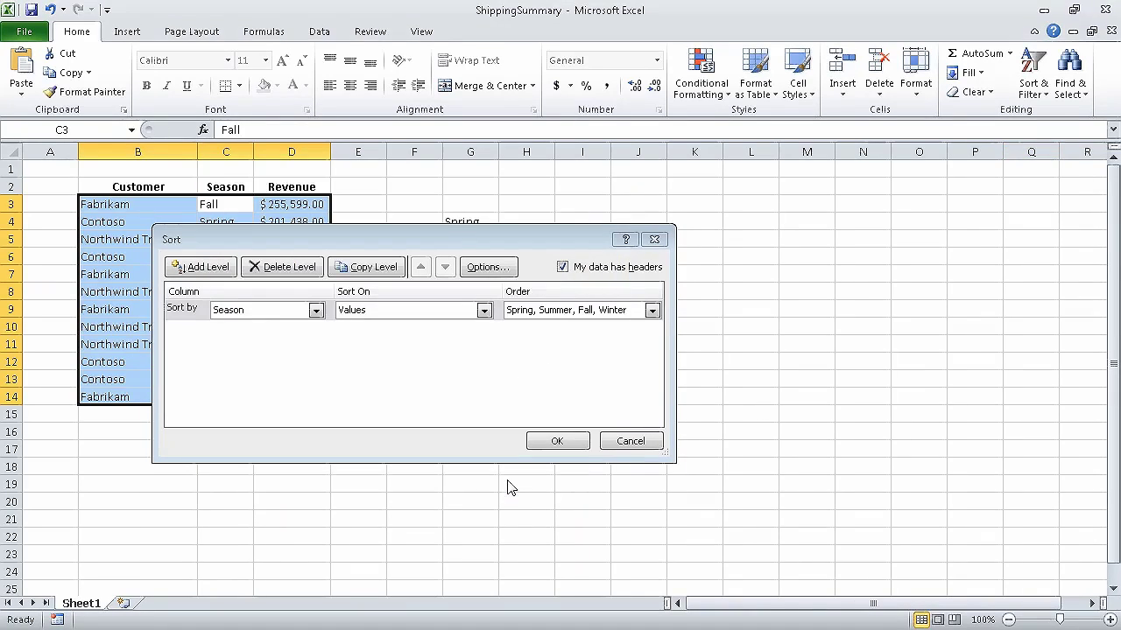
pyautogui.click(551, 445)
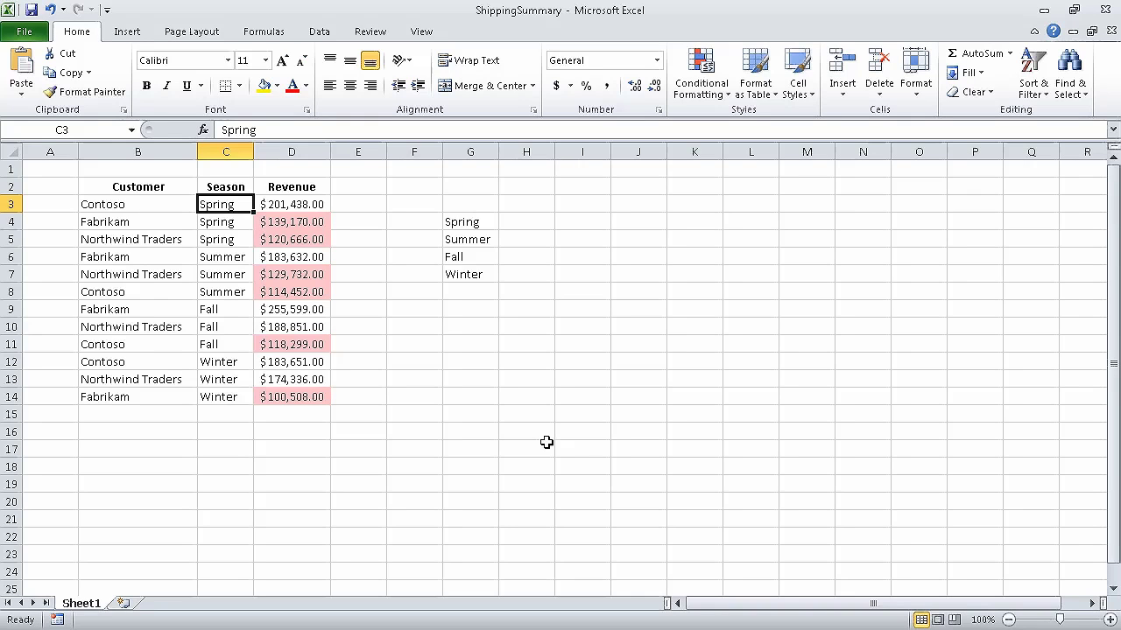
# Step: Sort Revenue on Cell Color with No Cell Color placed On Bottom
pyautogui.click(1029, 77)
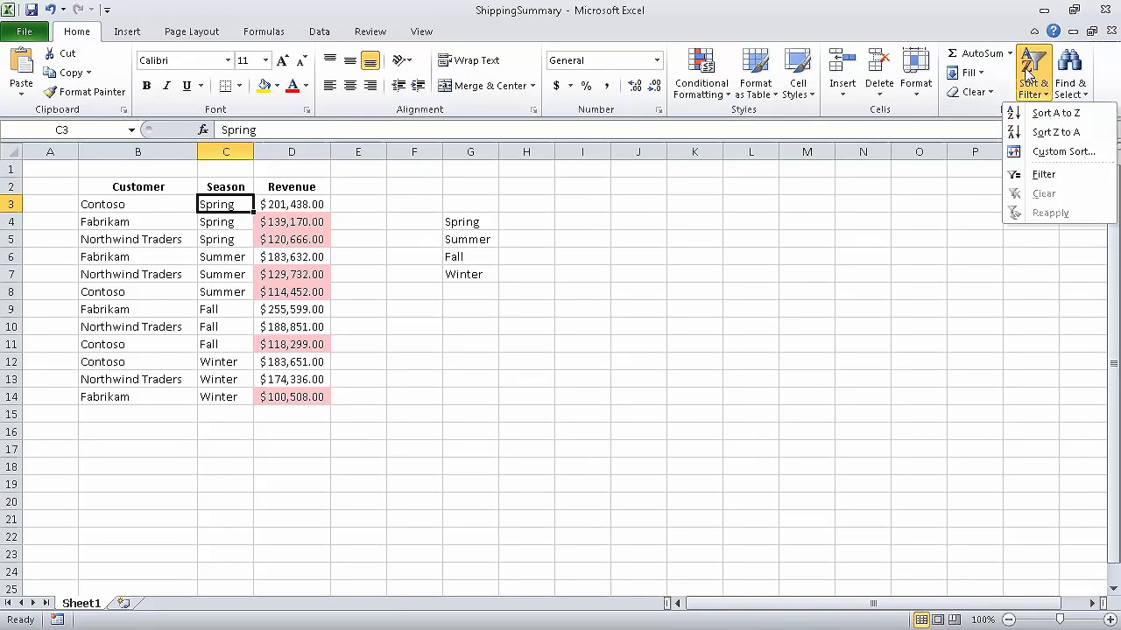
pyautogui.click(1051, 151)
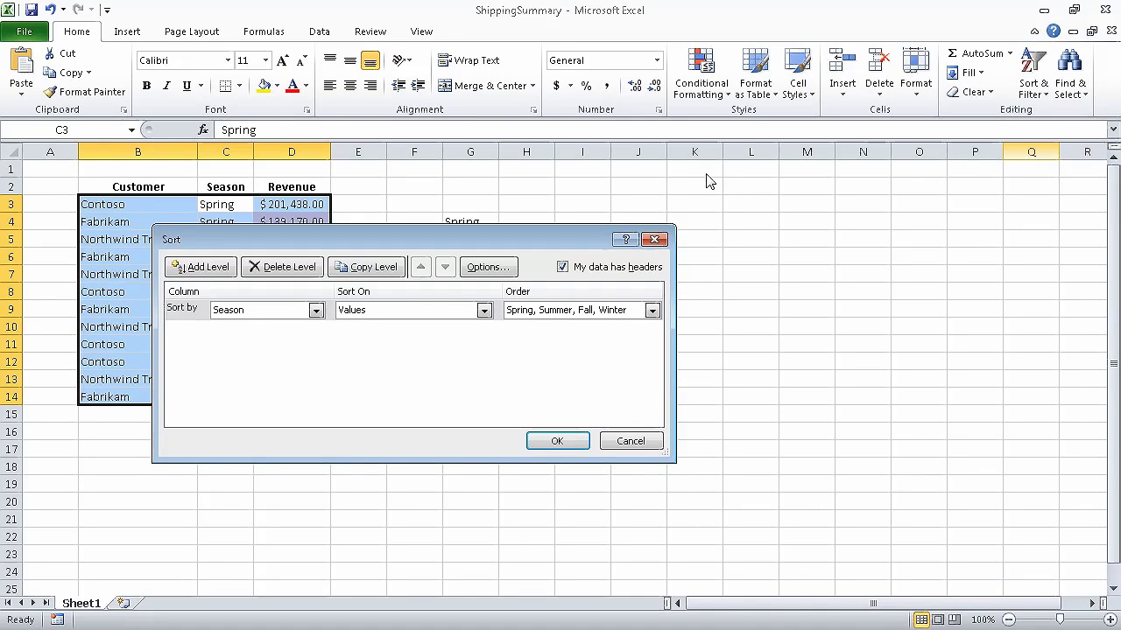
pyautogui.click(315, 310)
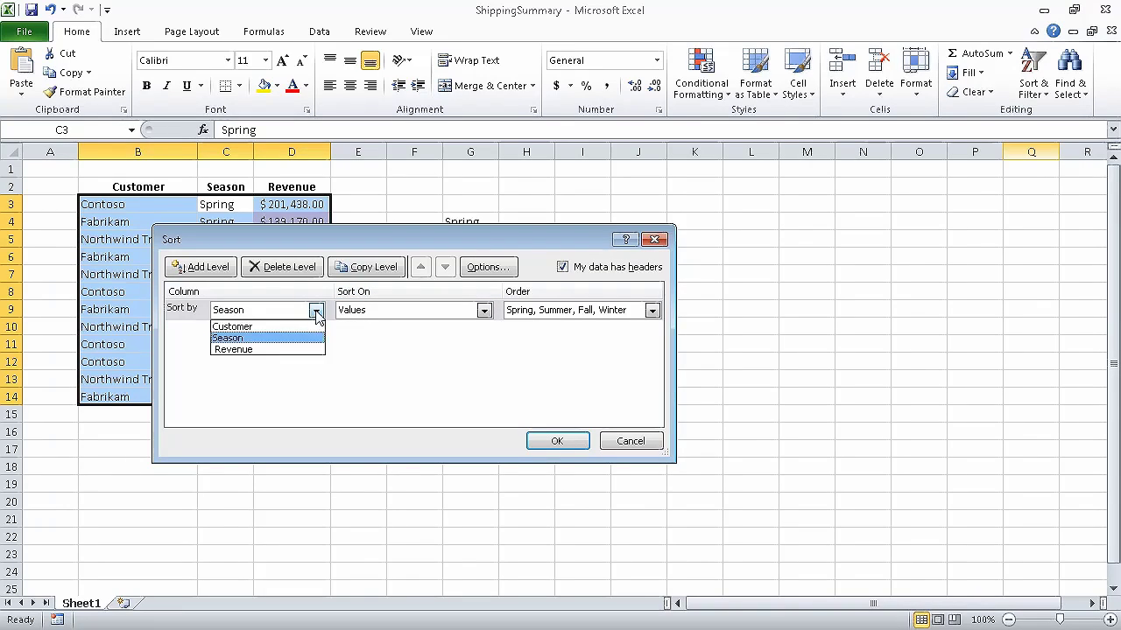
pyautogui.click(302, 349)
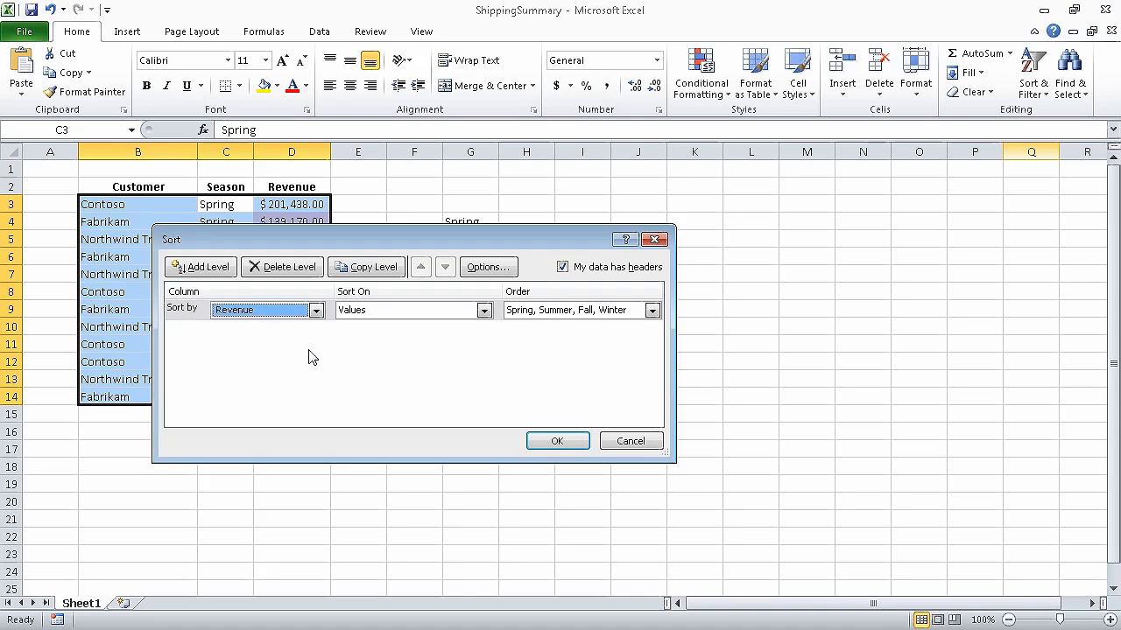
pyautogui.click(483, 311)
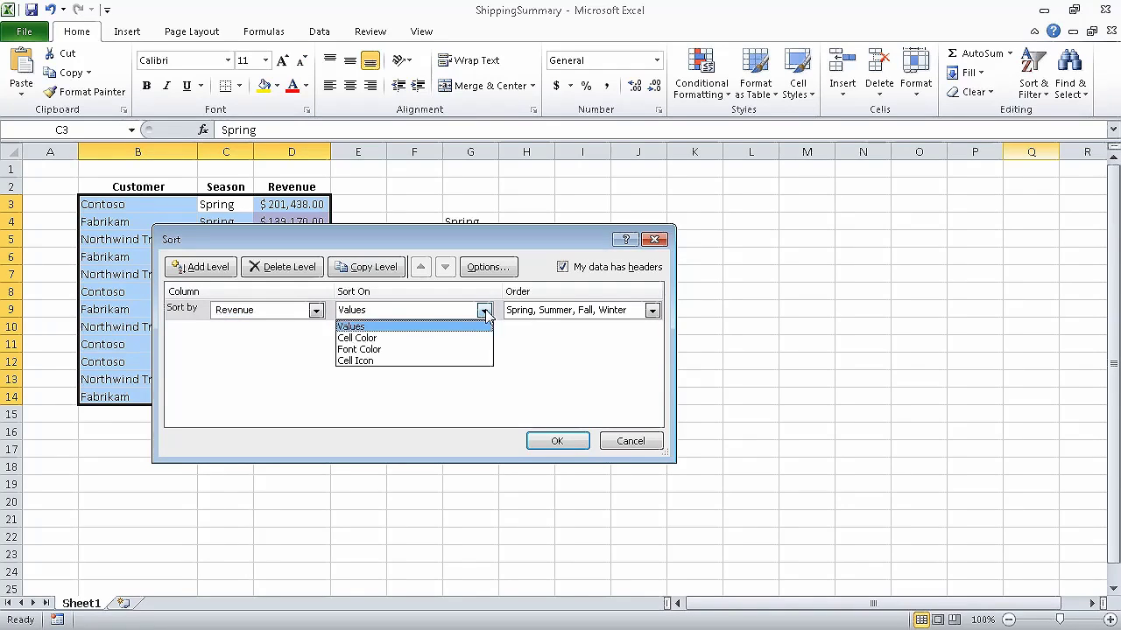
pyautogui.click(442, 338)
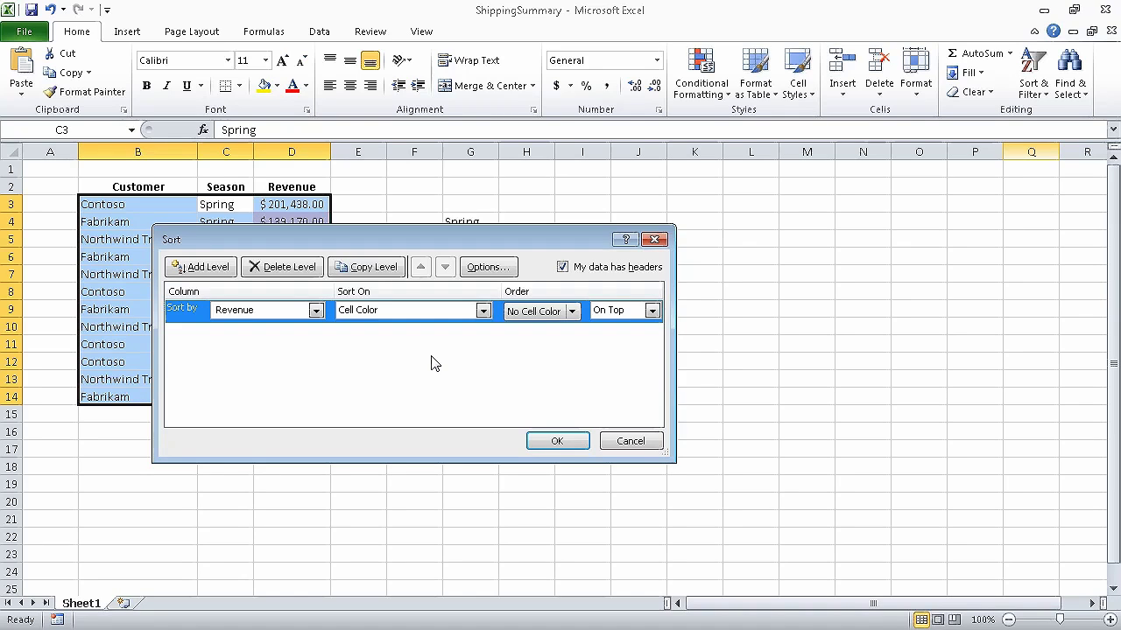
pyautogui.click(652, 311)
pyautogui.click(640, 338)
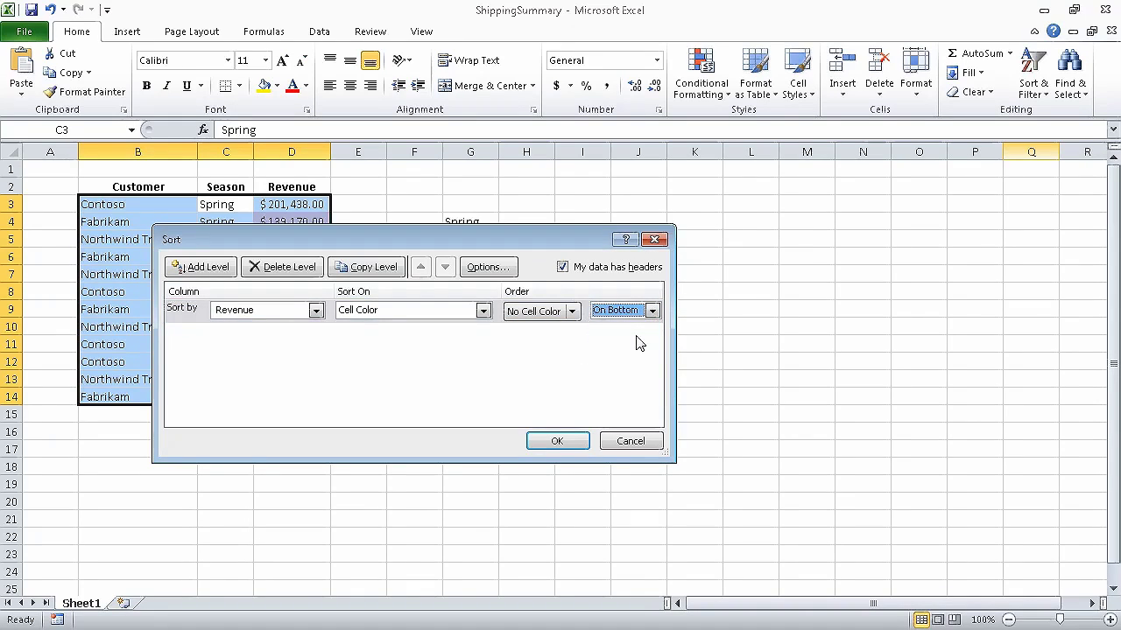
pyautogui.click(558, 442)
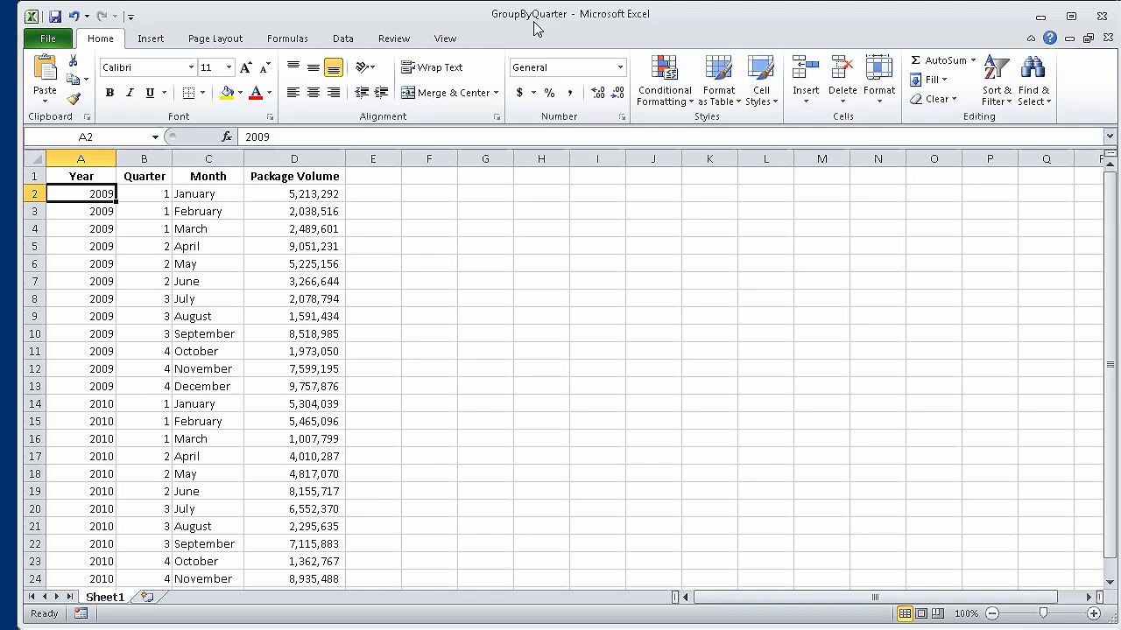
# Step: Open the Subtotal dialog for the package volume table, summing Package Volume at each change in Year
pyautogui.click(206, 220)
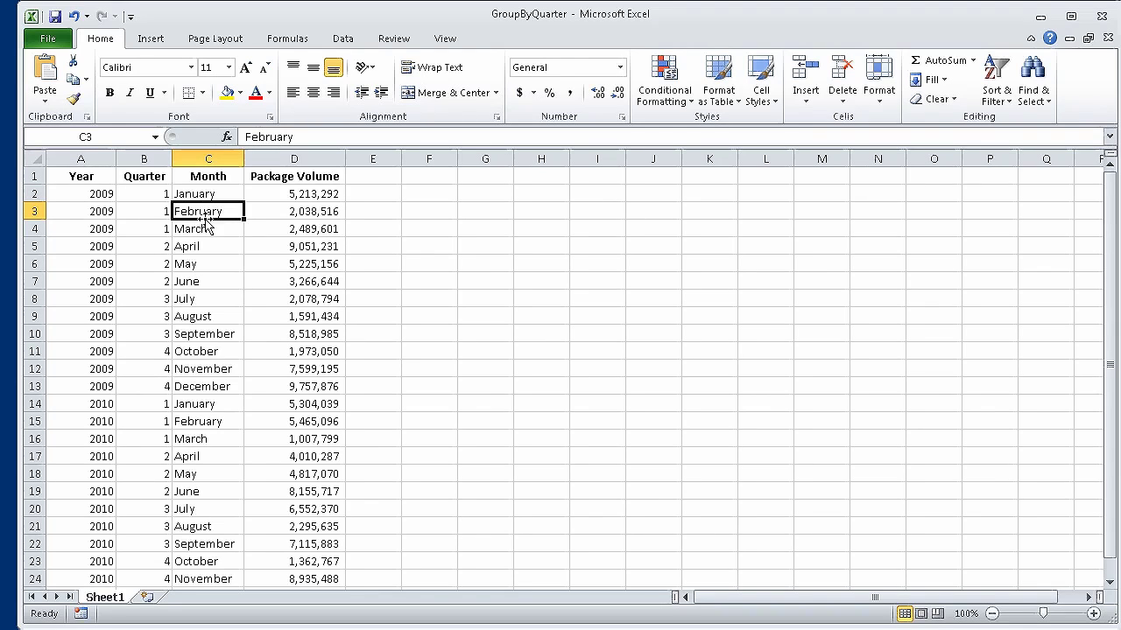
pyautogui.click(338, 42)
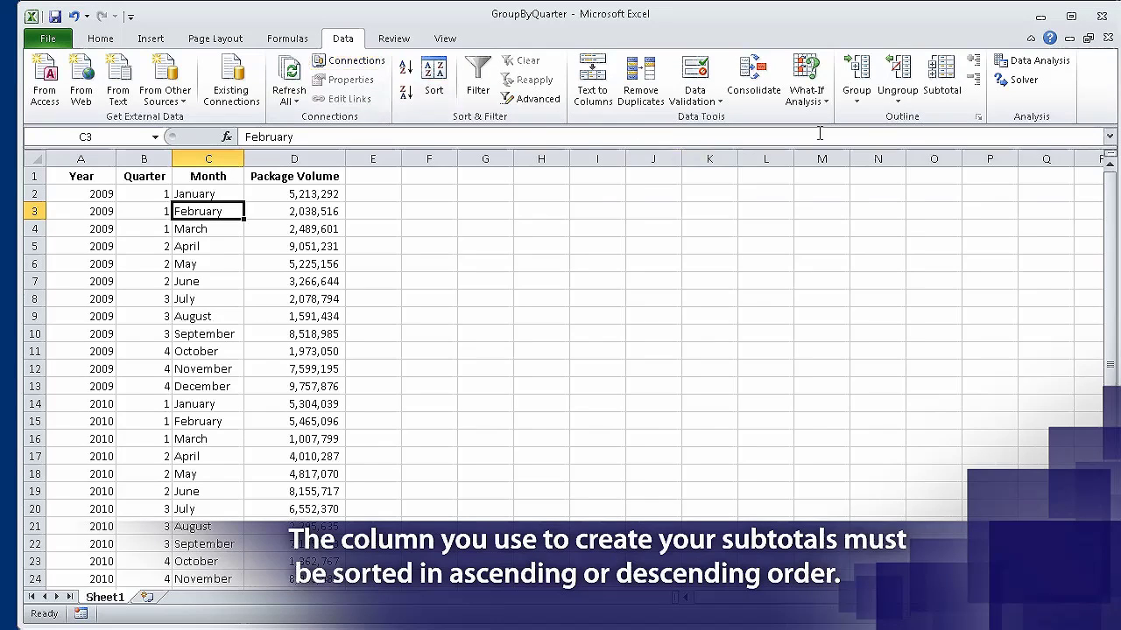
pyautogui.click(939, 73)
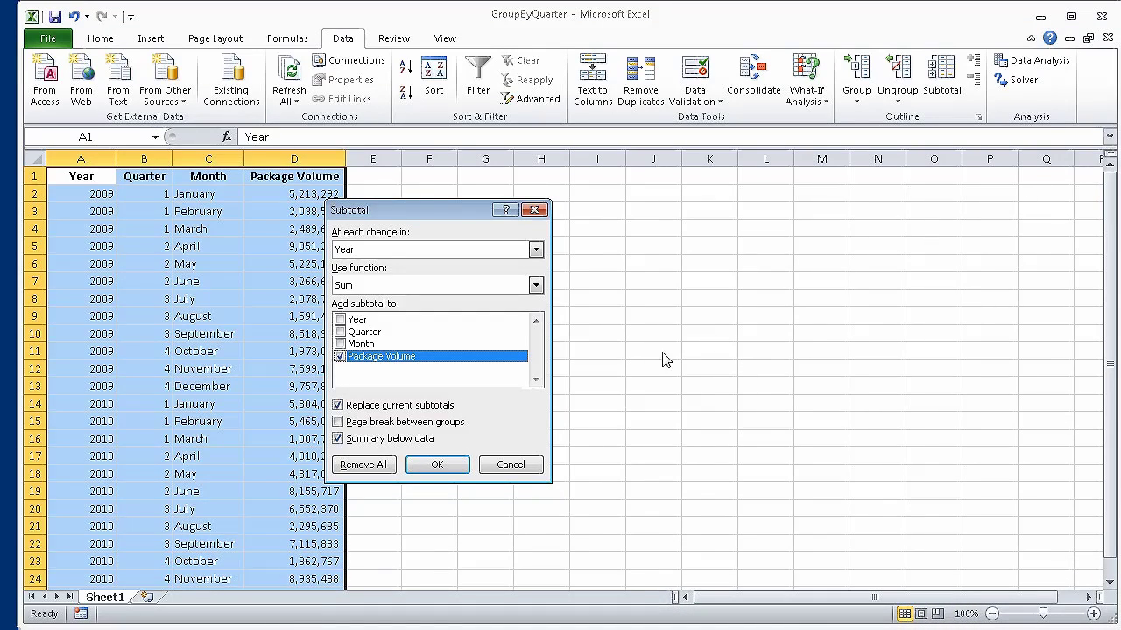
# Step: Apply the yearly Package Volume subtotals, giving a 2009 Total row of 58,803,774
pyautogui.click(457, 464)
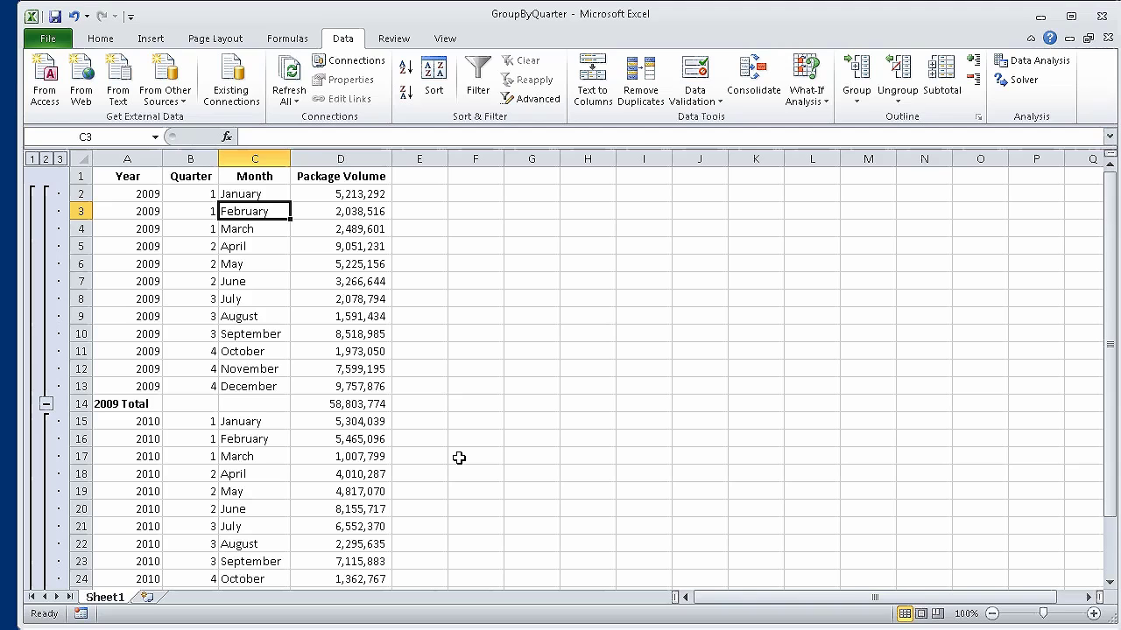
pyautogui.scroll(-2, 458, 458)
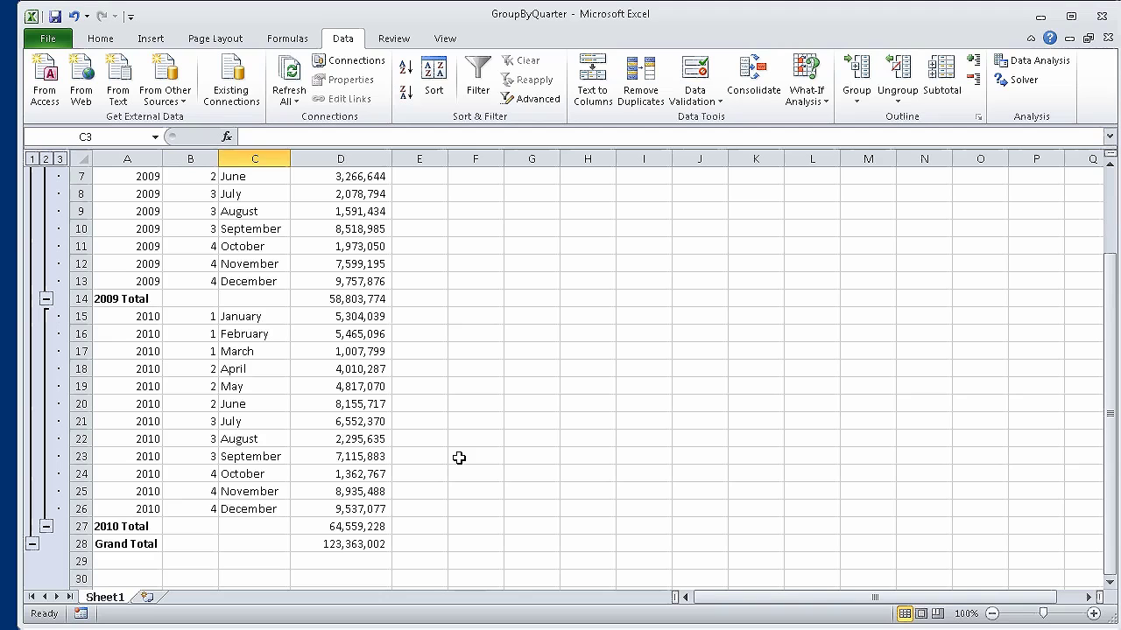
pyautogui.scroll(2, 459, 458)
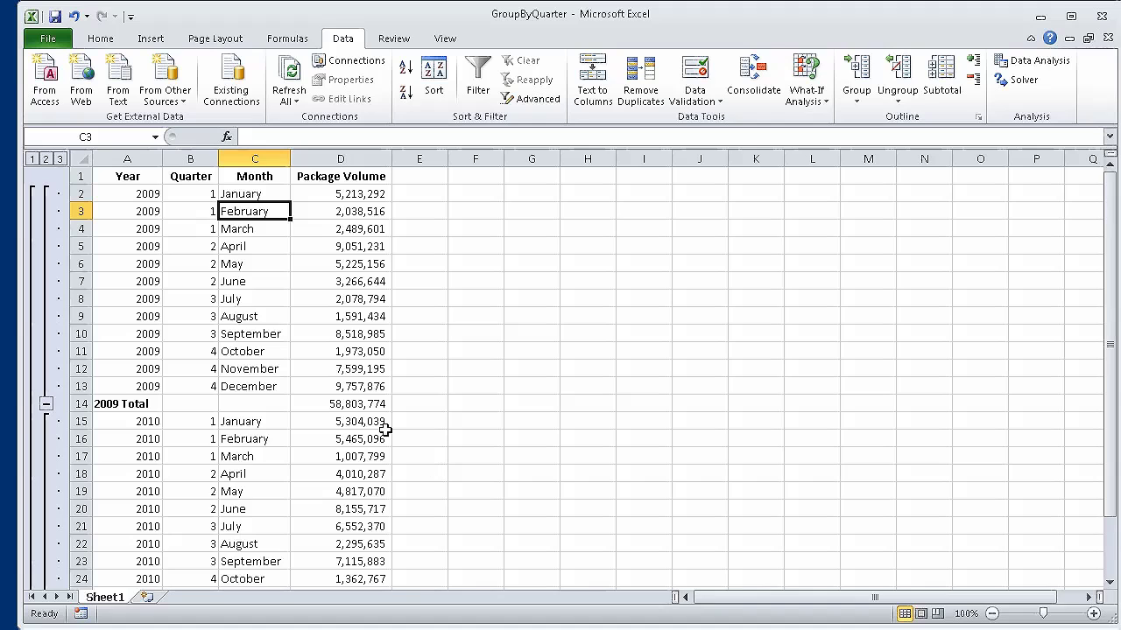
# Step: Group April–June 2009 rows 5–7, test collapse and expand, then collapse to the 123,363,002 Grand Total
pyautogui.moveTo(72, 246); pyautogui.dragTo(72, 281)
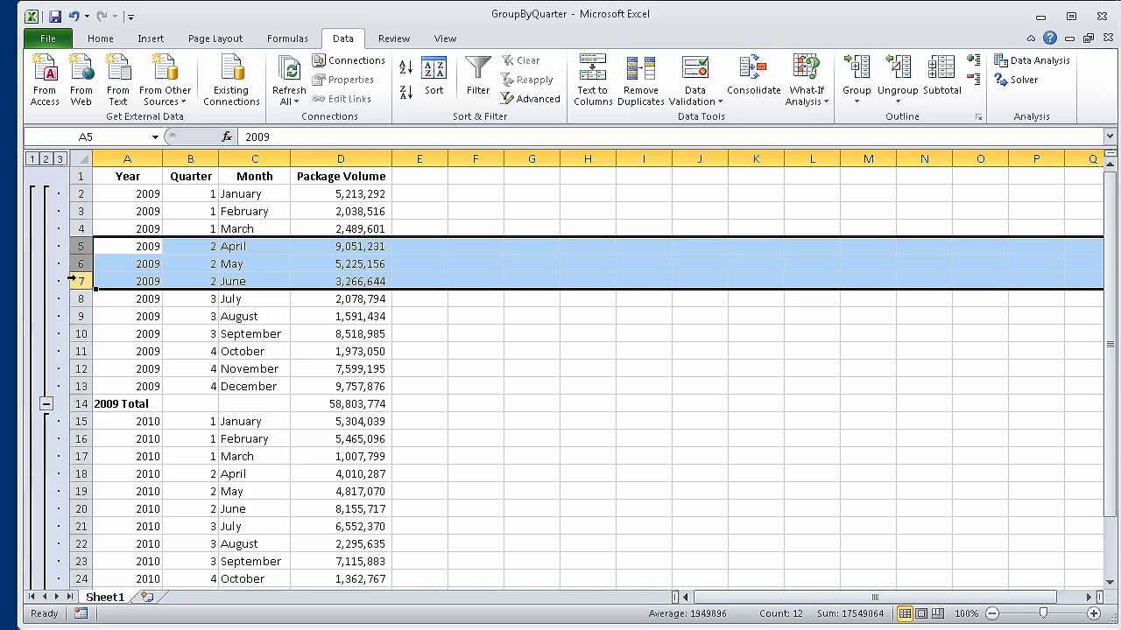
pyautogui.click(857, 74)
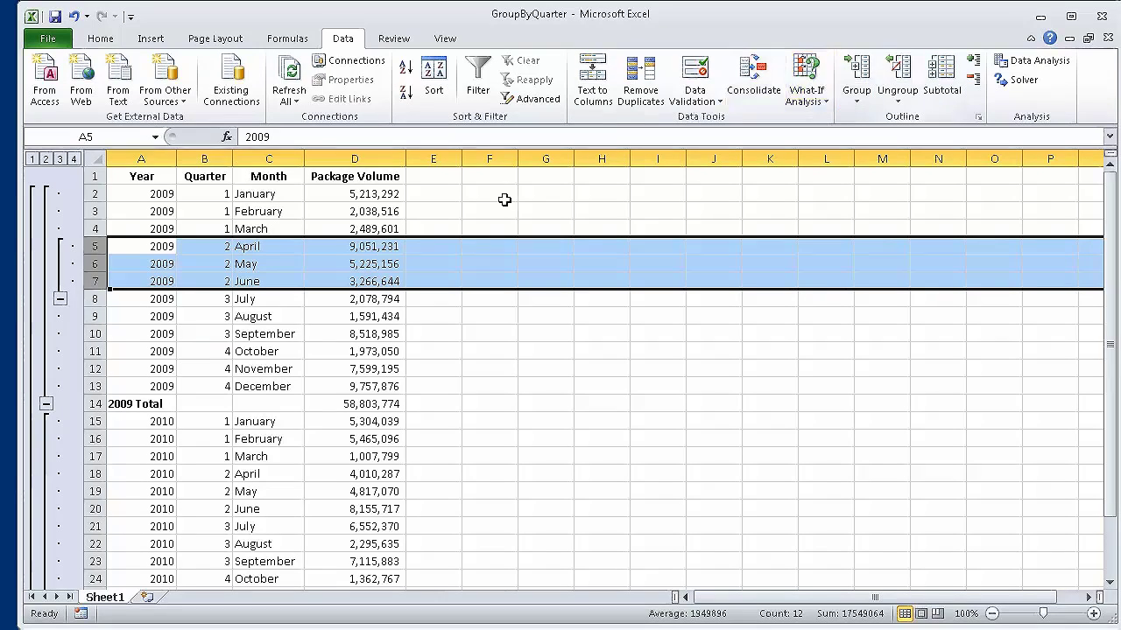
pyautogui.click(59, 300)
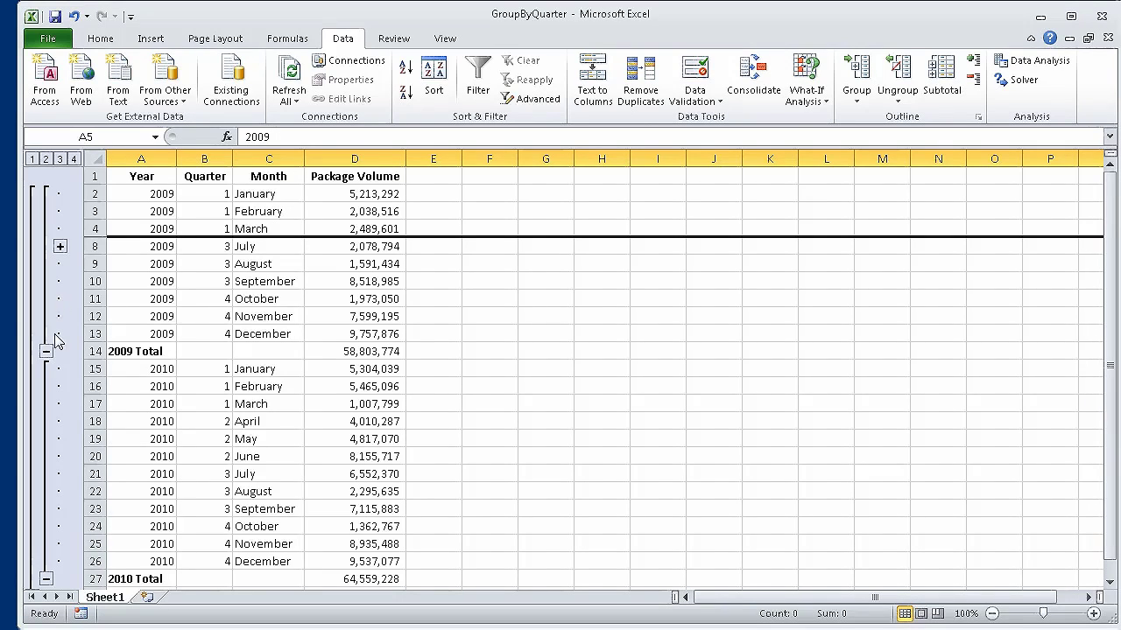
pyautogui.click(59, 247)
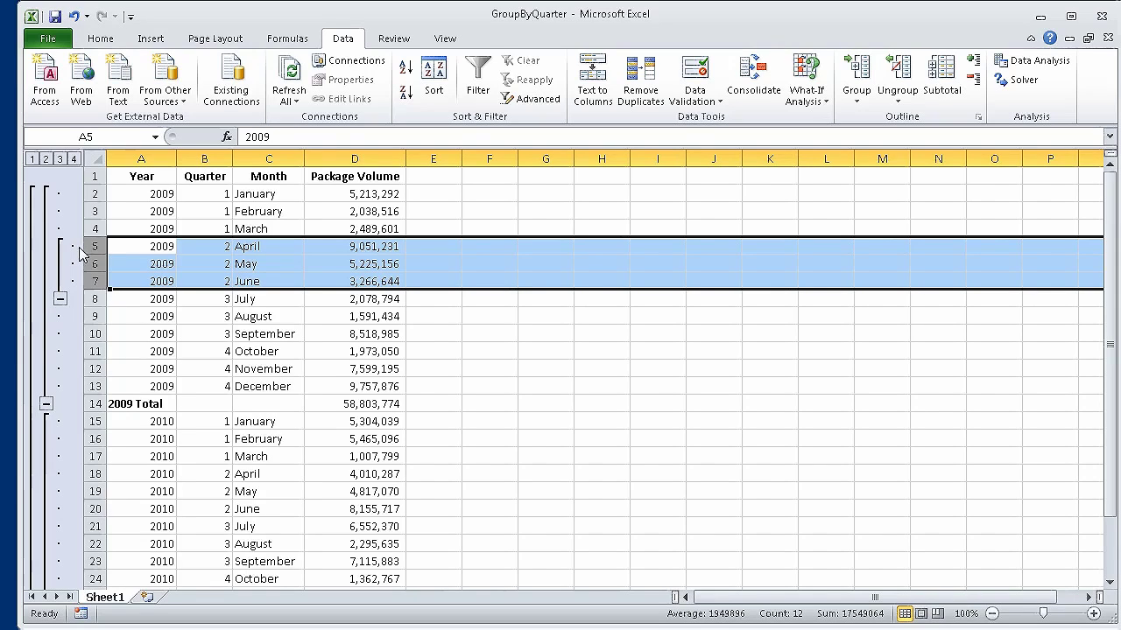
pyautogui.click(31, 160)
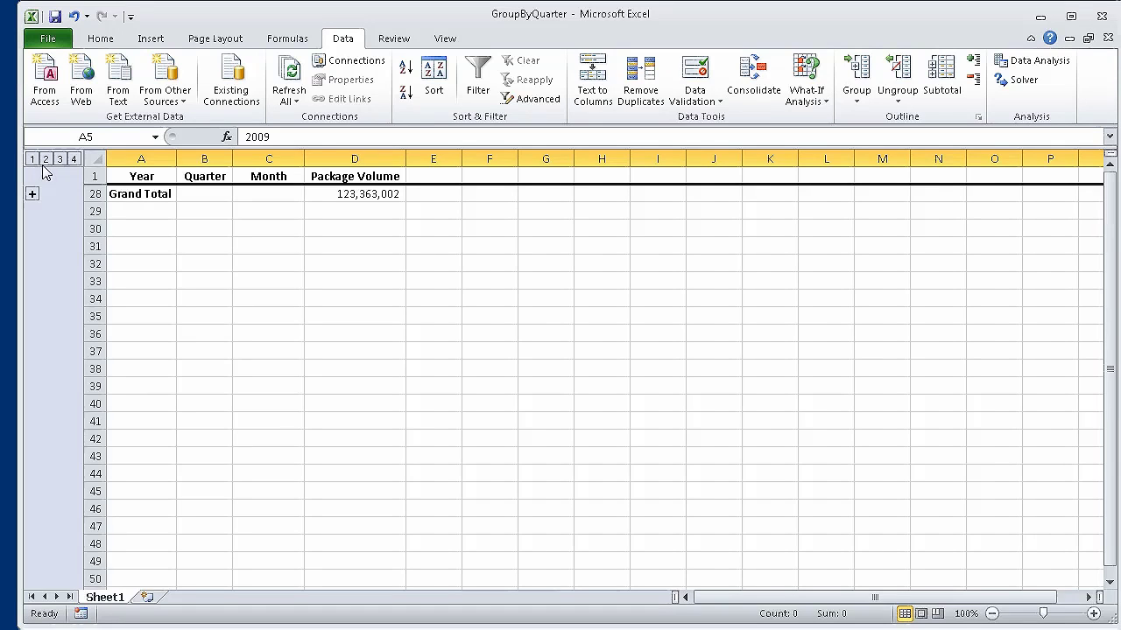
# Step: Step the outline through levels 2, 3 and 4: yearly totals, month rows, then every detail row
pyautogui.click(46, 159)
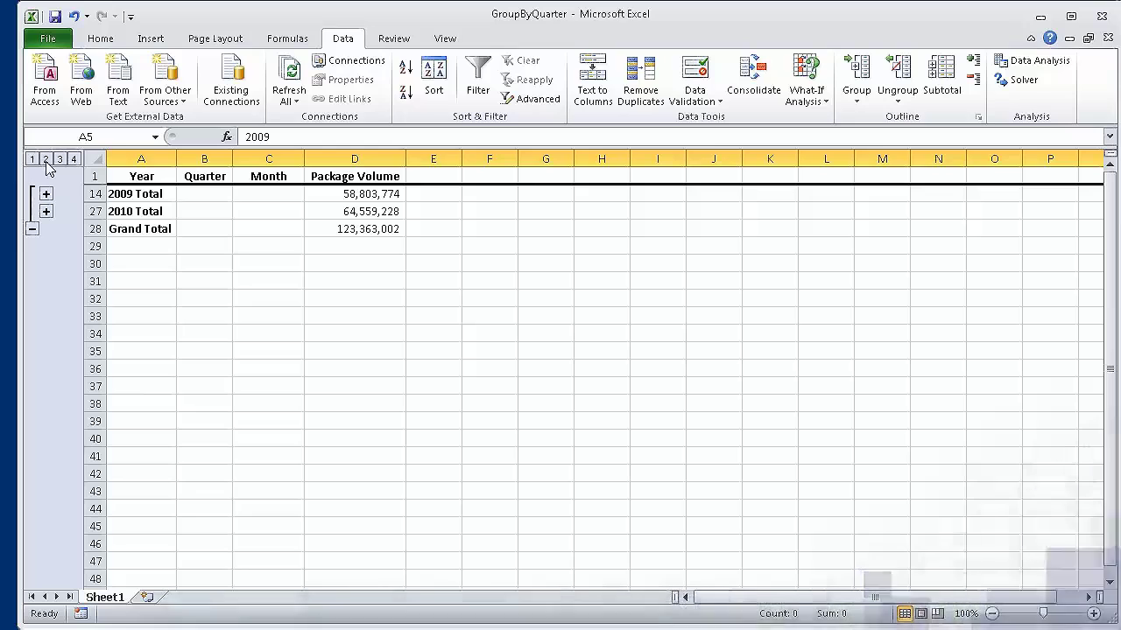
pyautogui.click(60, 159)
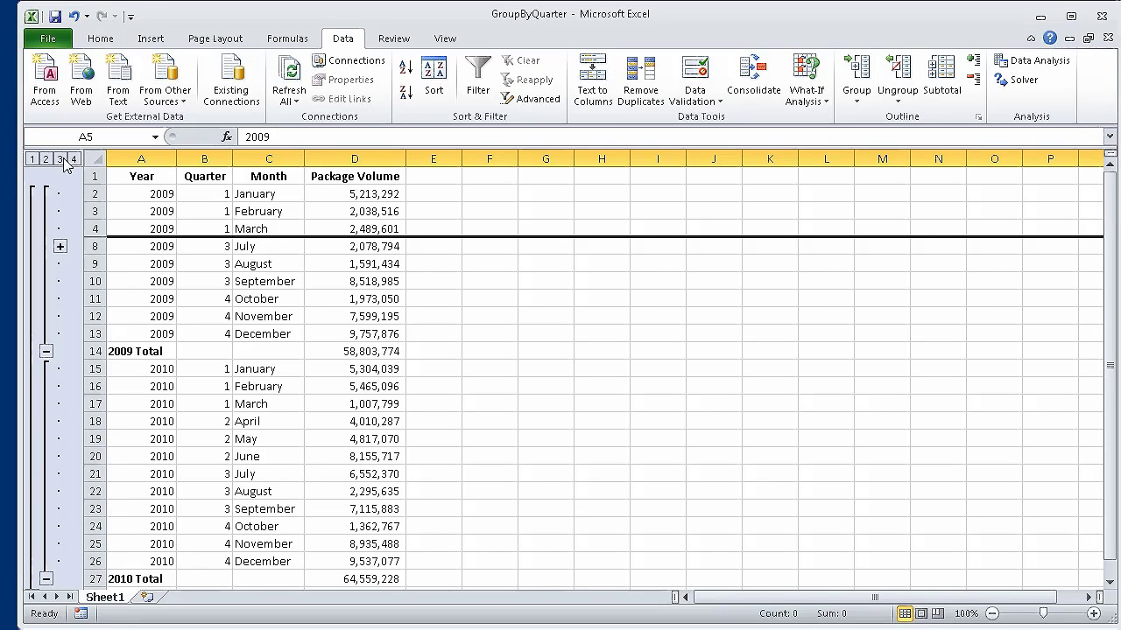
pyautogui.click(74, 159)
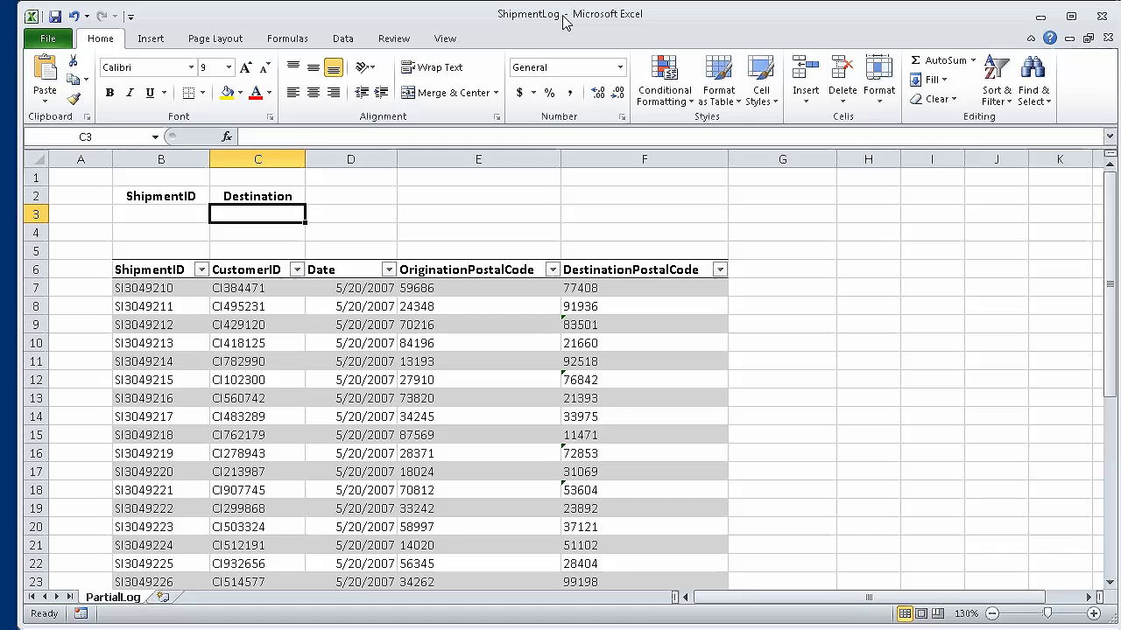
# Step: Enter =vlookup(b3,Shipments,5,False) in C3 to return the Shipments table's fifth column
pyautogui.write('=')
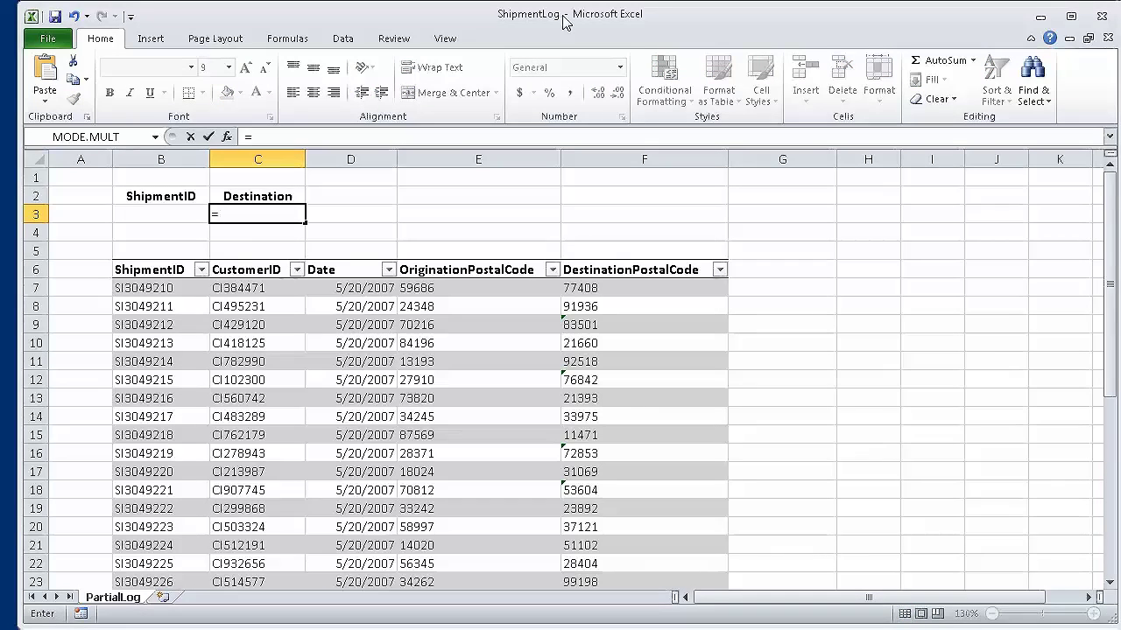
pyautogui.write('vlookup')
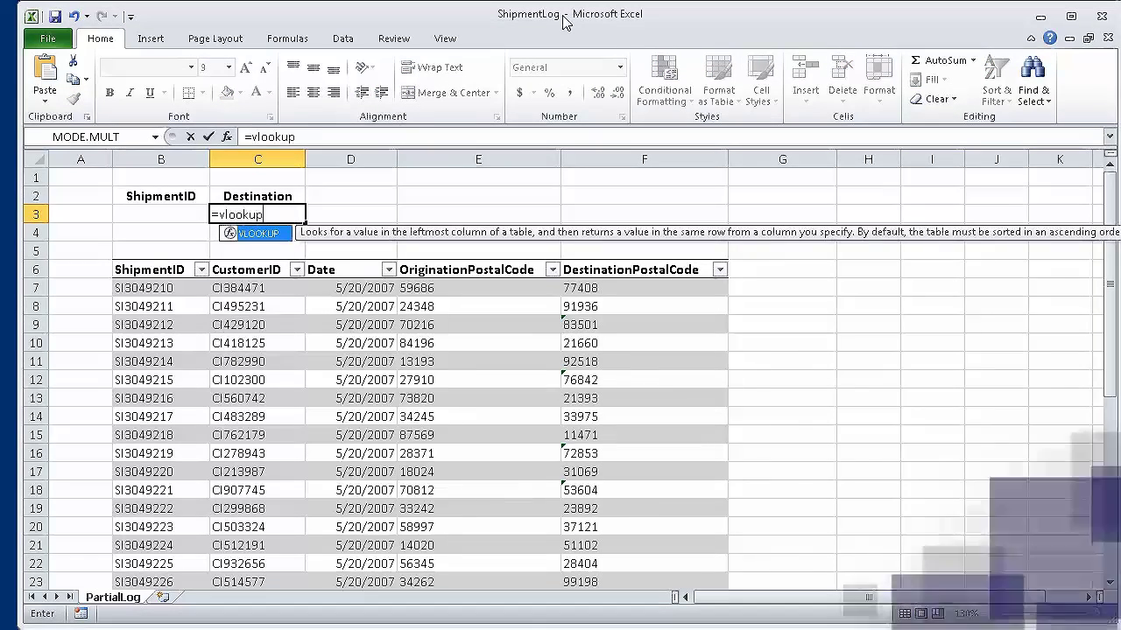
pyautogui.write('(')
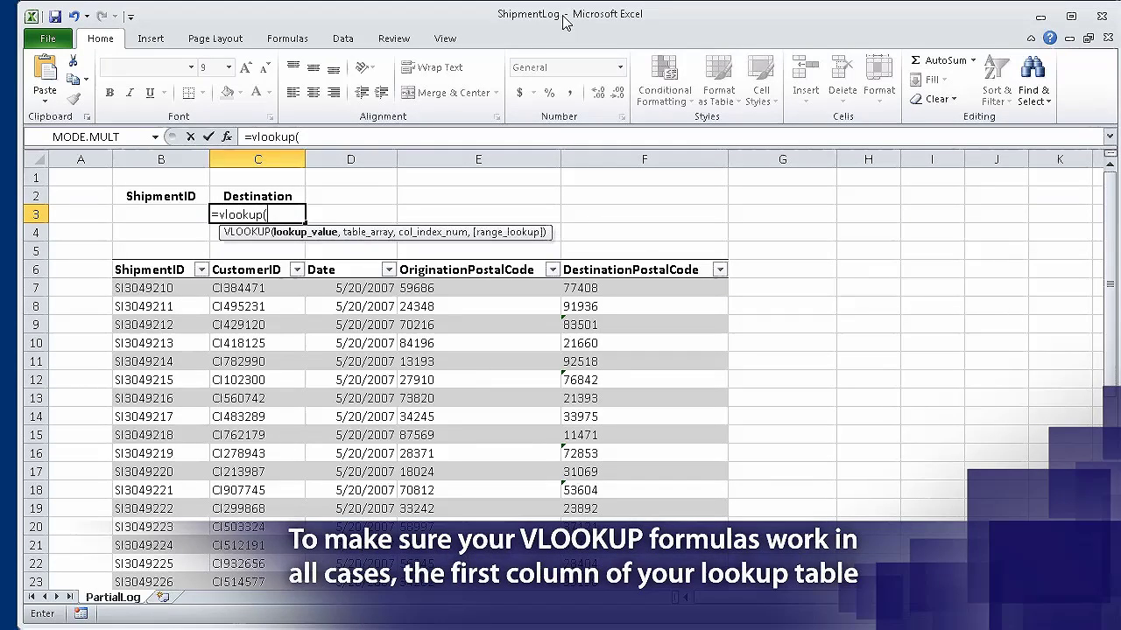
pyautogui.write('b3,Shipments')
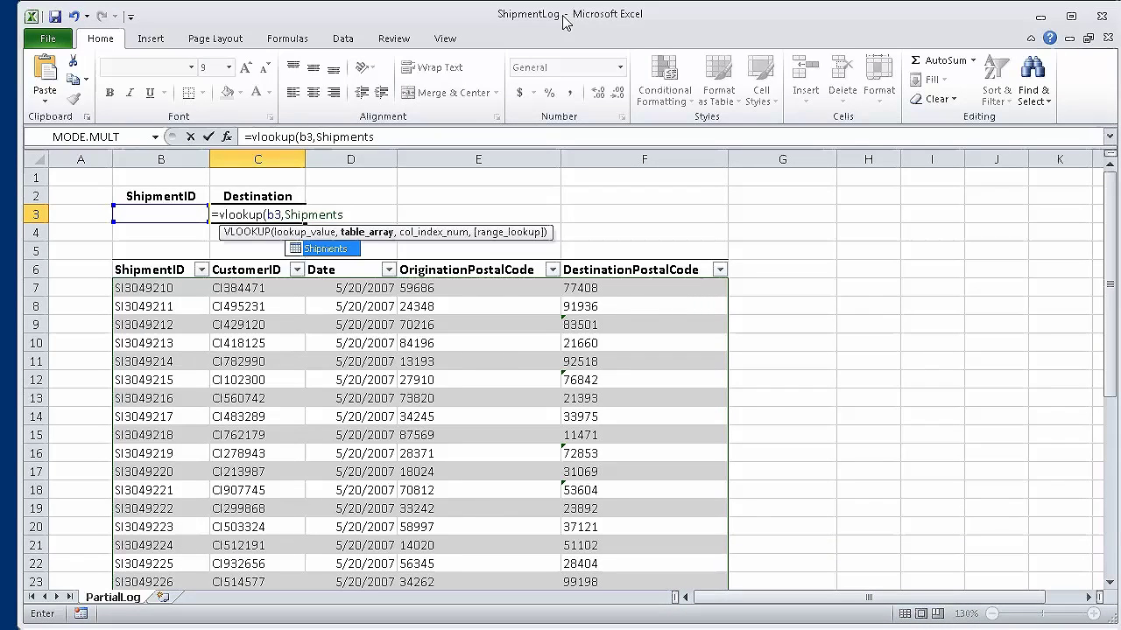
pyautogui.write(',')
pyautogui.write('5')
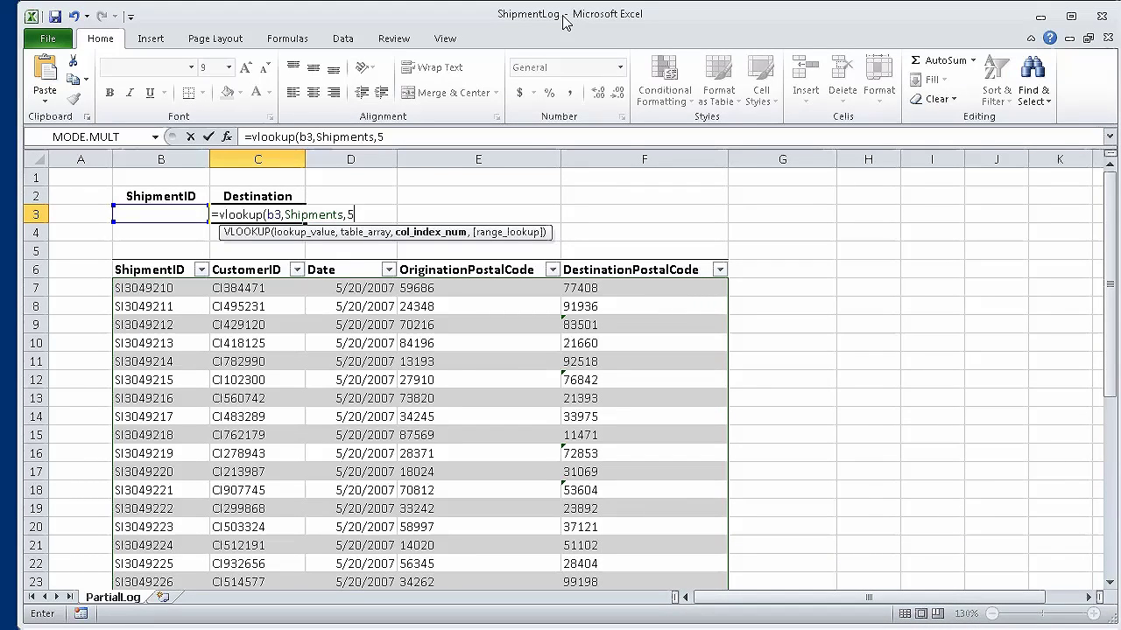
pyautogui.write(',False')
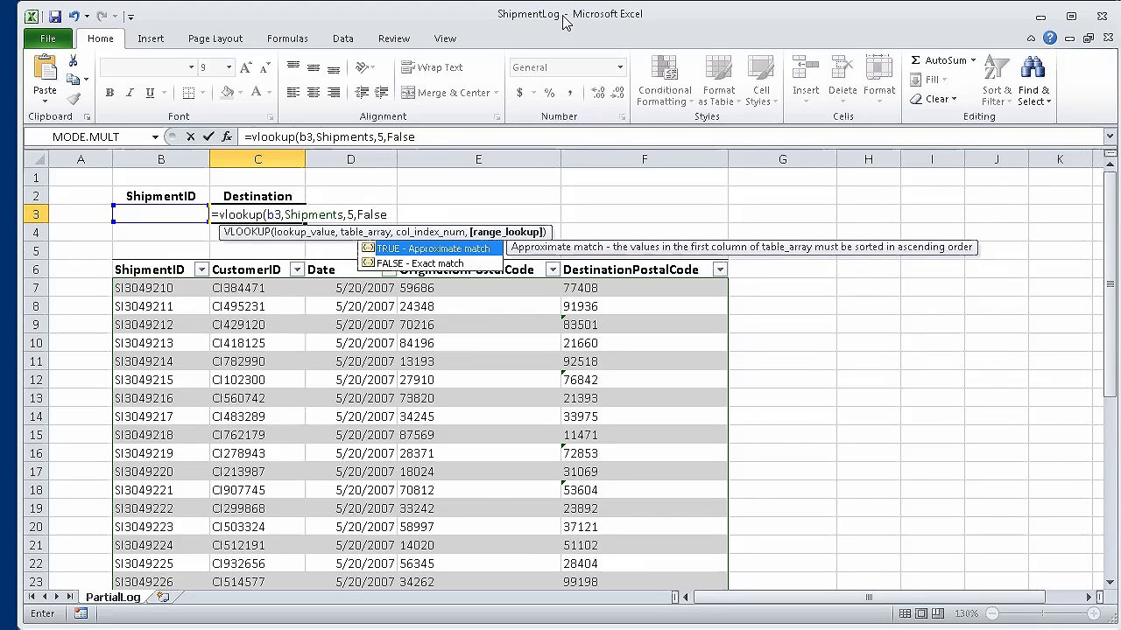
pyautogui.write(')')
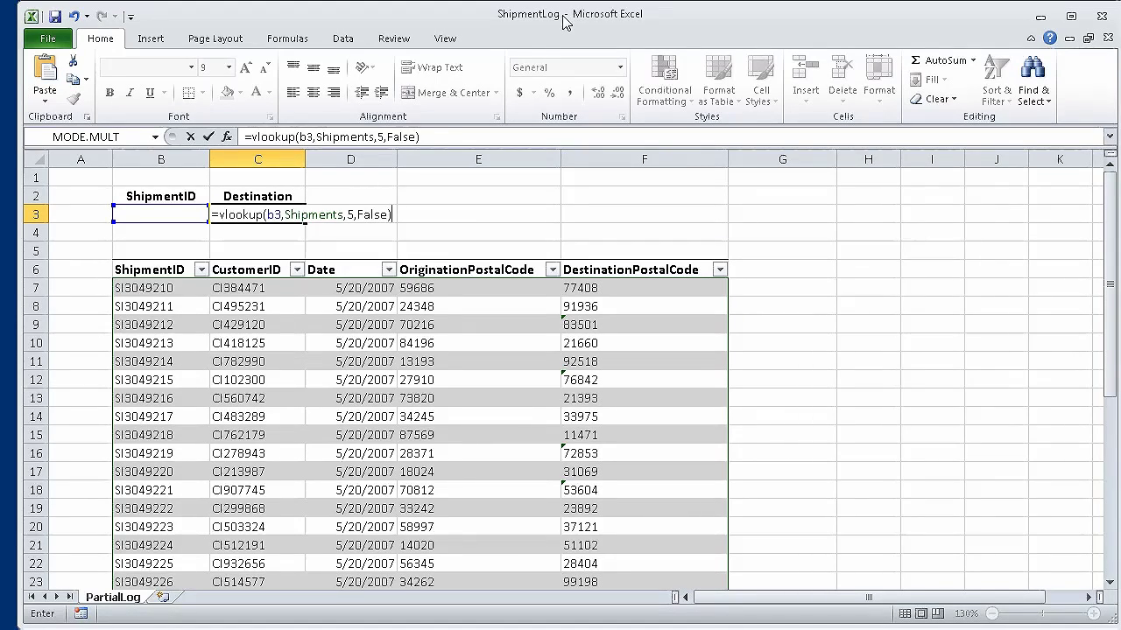
pyautogui.press('Return')
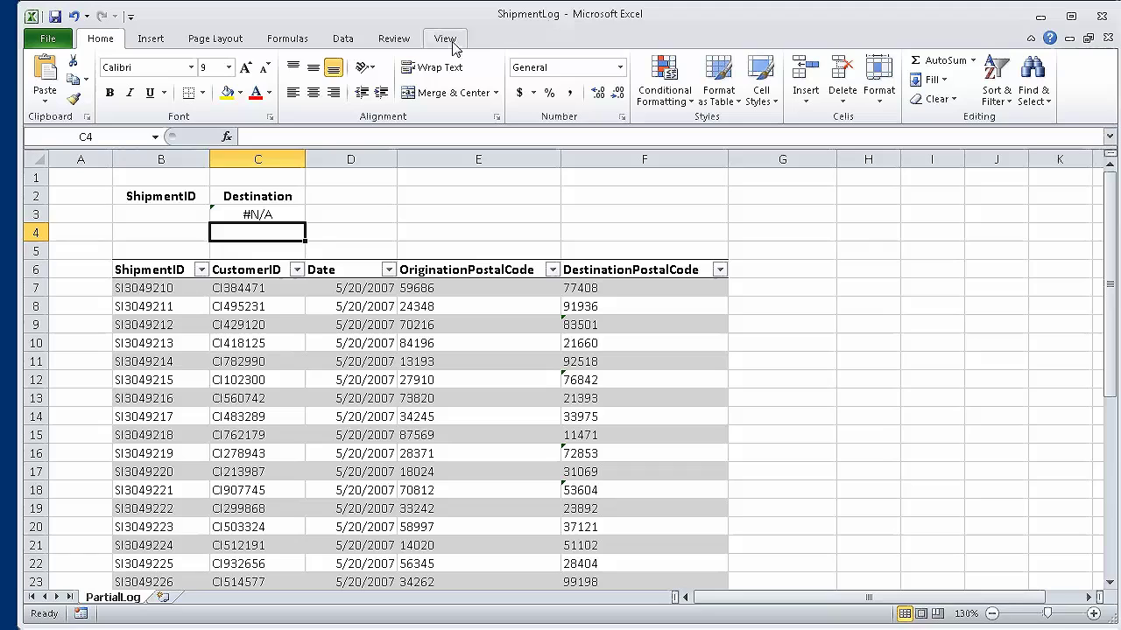
# Step: Enter a shipment ID from the table into cell B3
pyautogui.click(189, 216)
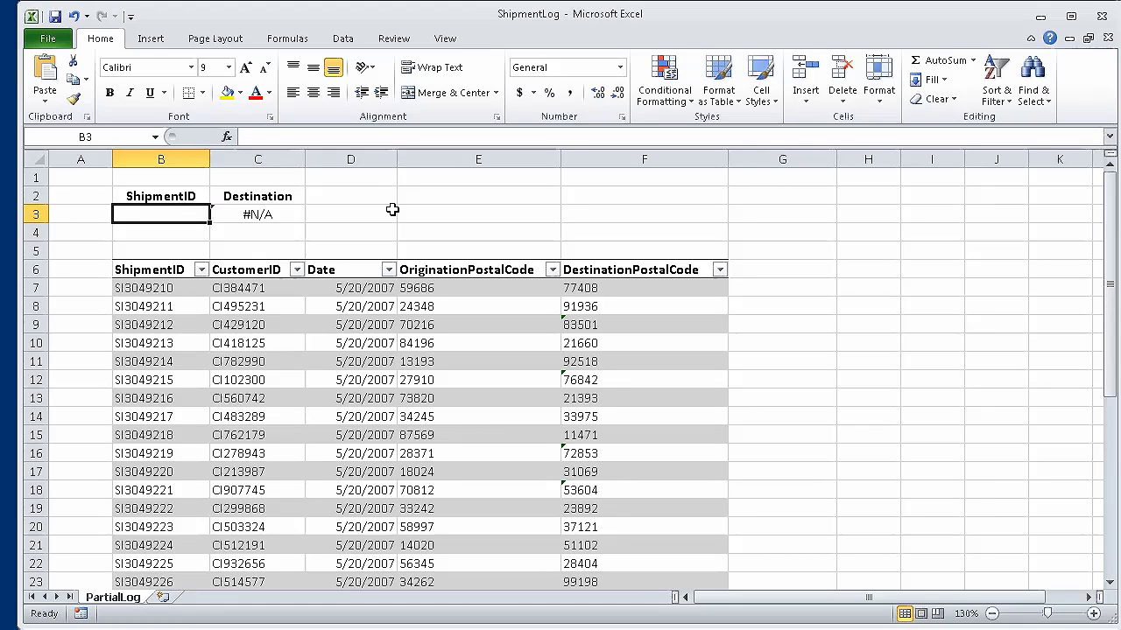
pyautogui.write('SI')
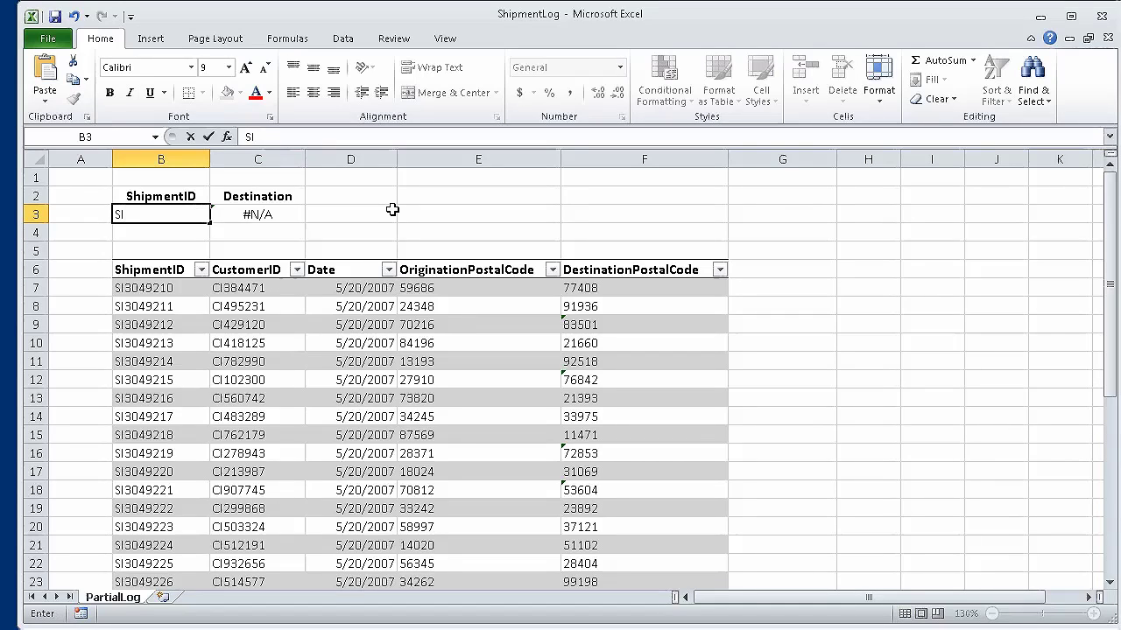
pyautogui.write('3049224')
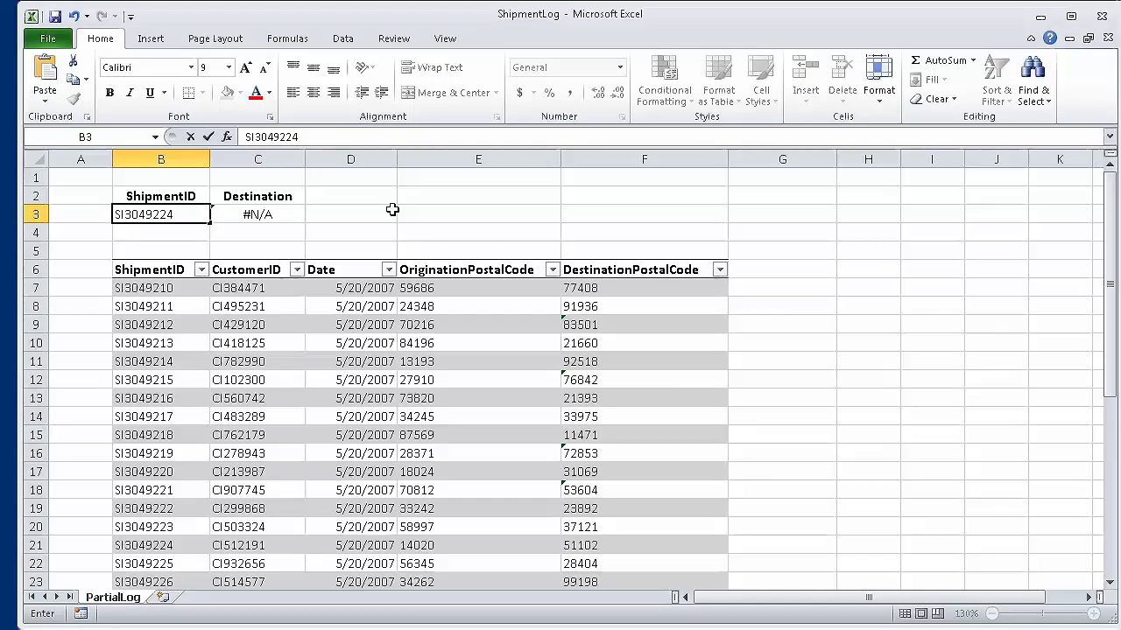
pyautogui.press('Tab')
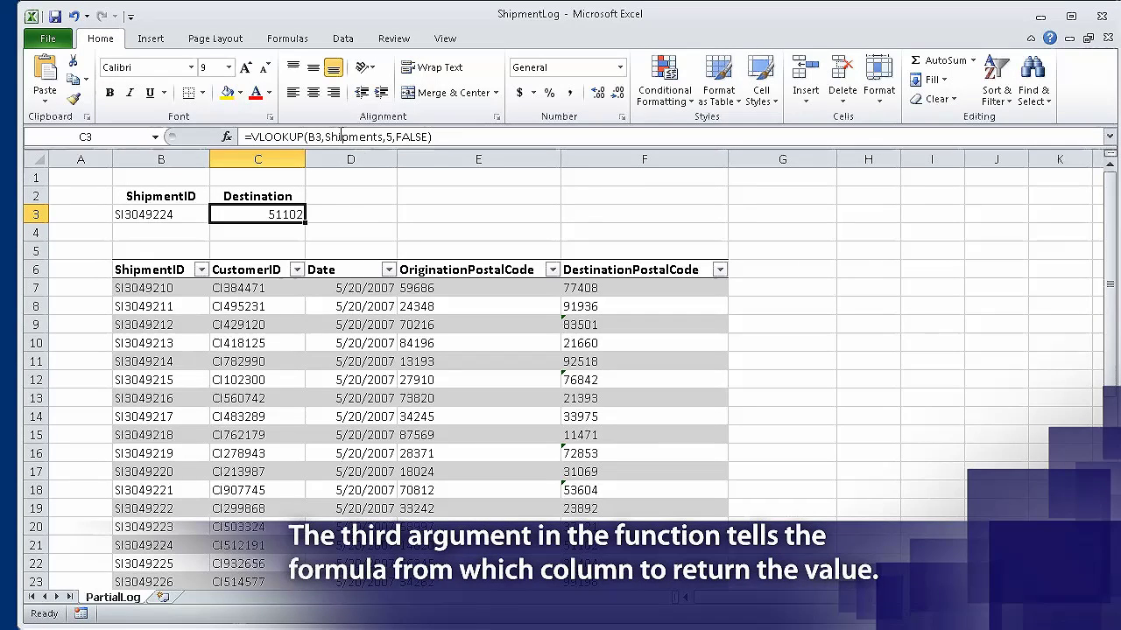
# Step: Change C3's lookup column index from 5 to 2 so it returns the CustomerID
pyautogui.click(396, 136)
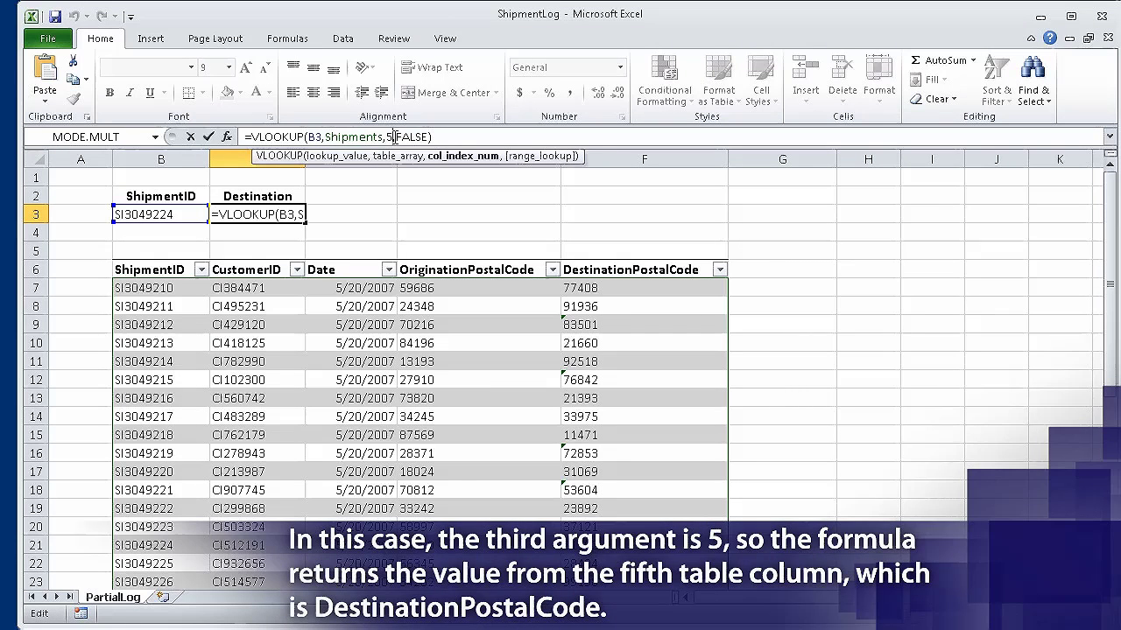
pyautogui.press('BackSpace')
pyautogui.write('2')
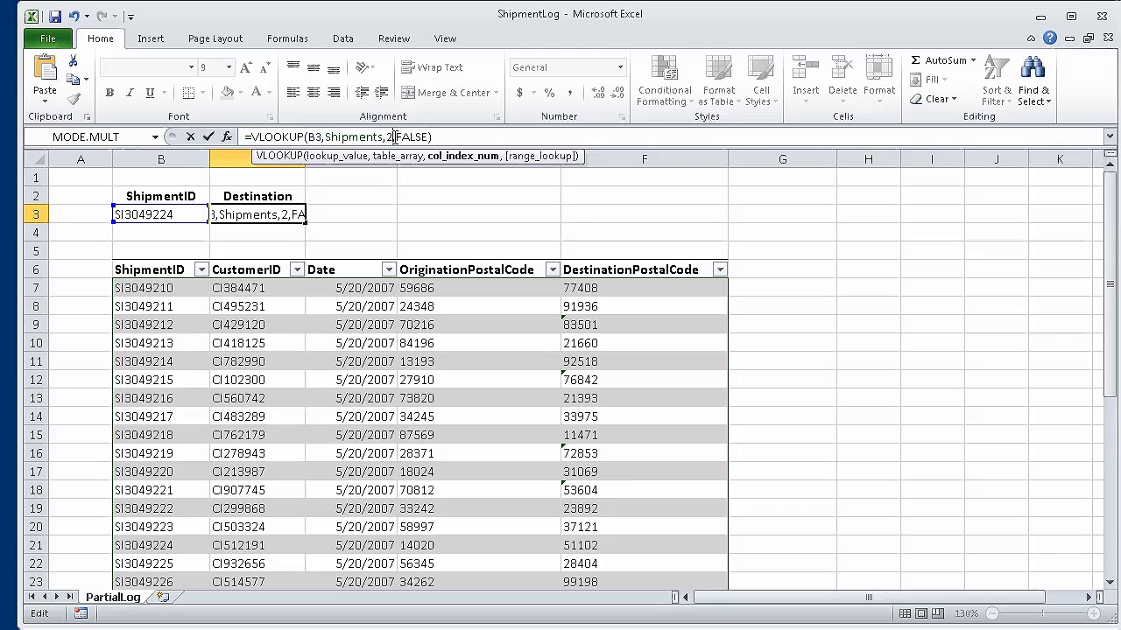
pyautogui.press('Return')
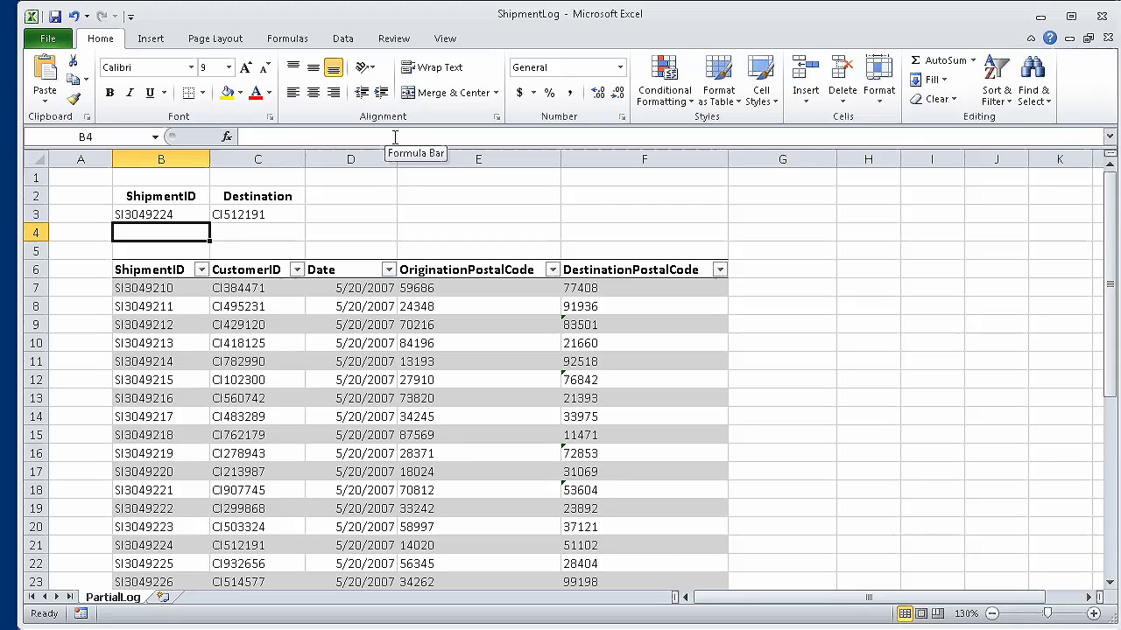
# Step: Edit C3's formula to column 4 with True matching, returning origination postal code 14020
pyautogui.doubleClick(267, 213)
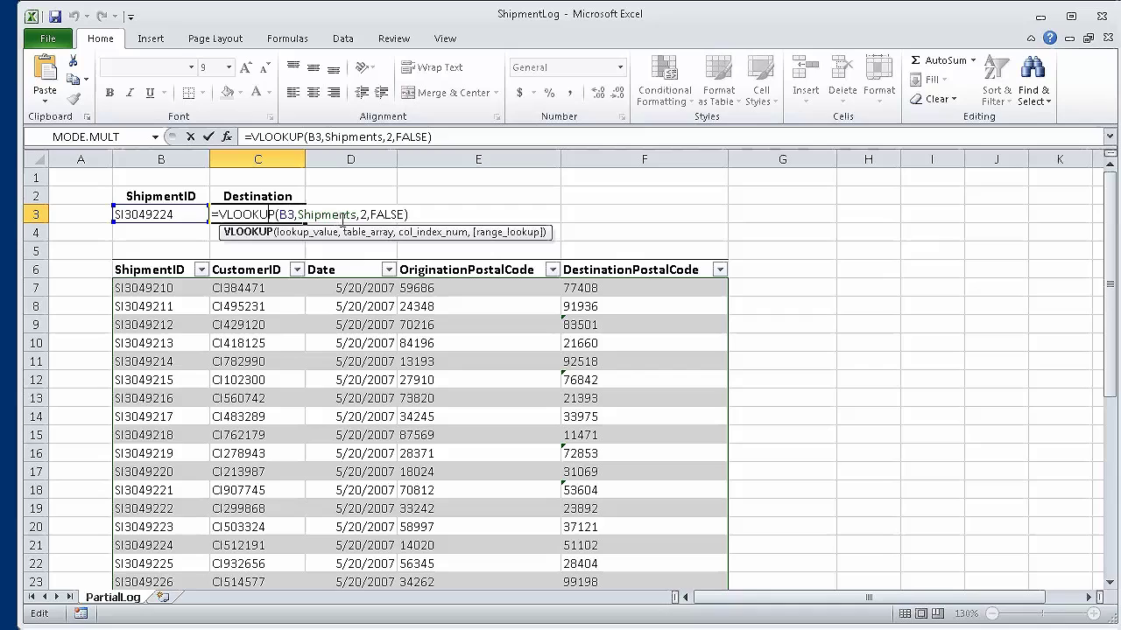
pyautogui.click(366, 215)
pyautogui.press('BackSpace')
pyautogui.write('4')
pyautogui.click(375, 214)
pyautogui.doubleClick(380, 214)
pyautogui.write('True')
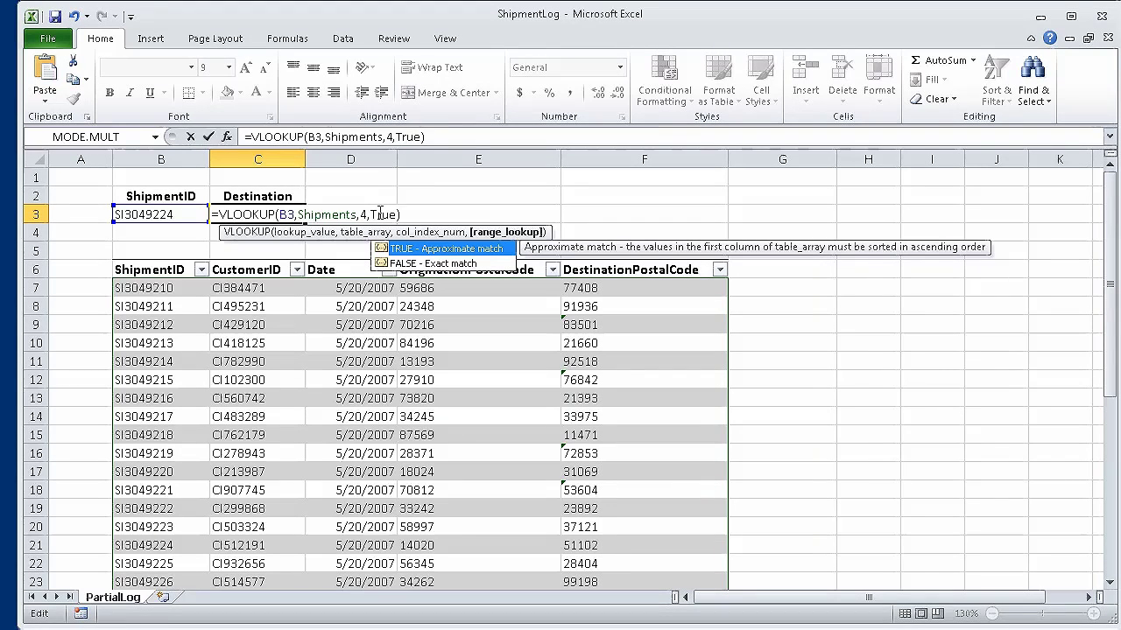
pyautogui.press('Return')
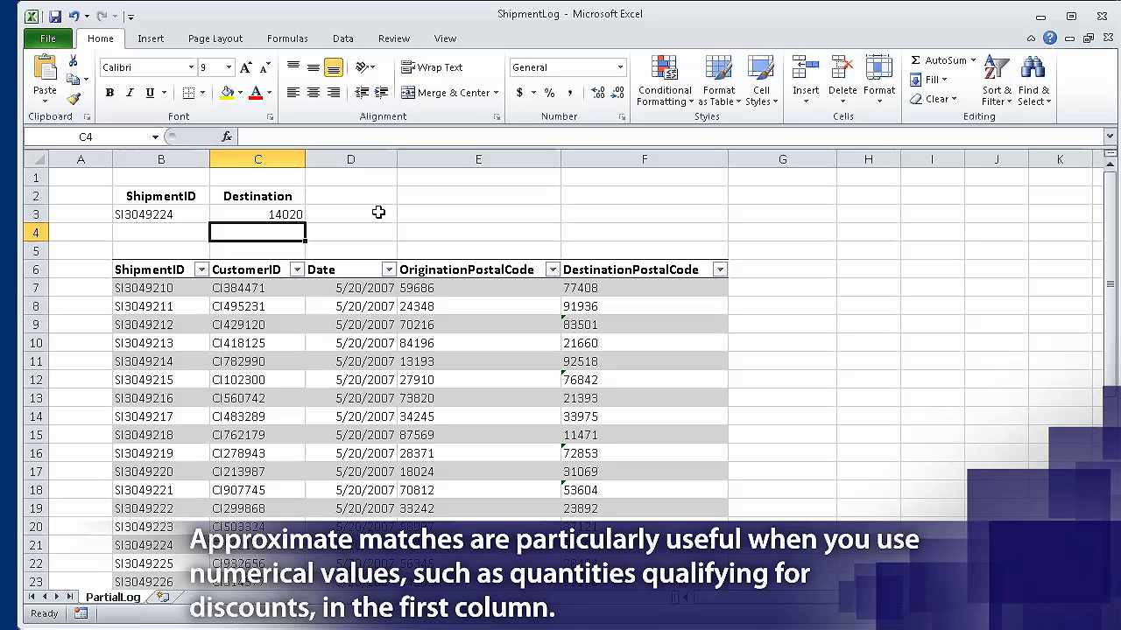
pyautogui.click(183, 213)
# Step: Try two more shipment IDs in B3: one absent gives #N/A, the other returns 44493
pyautogui.write('SI3049209')
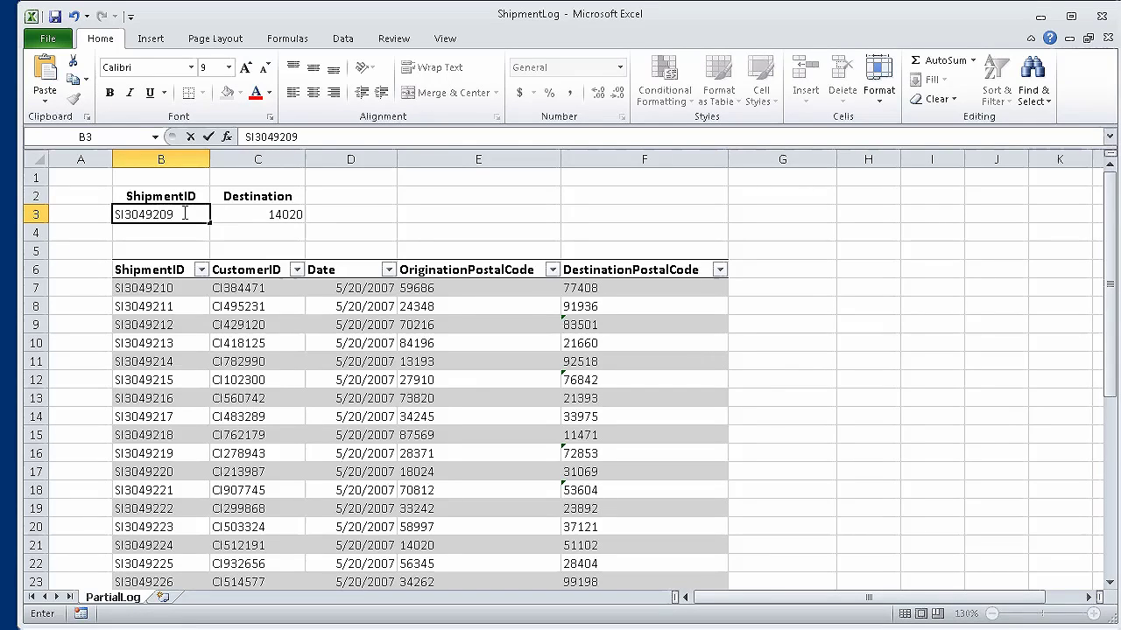
pyautogui.press('Return')
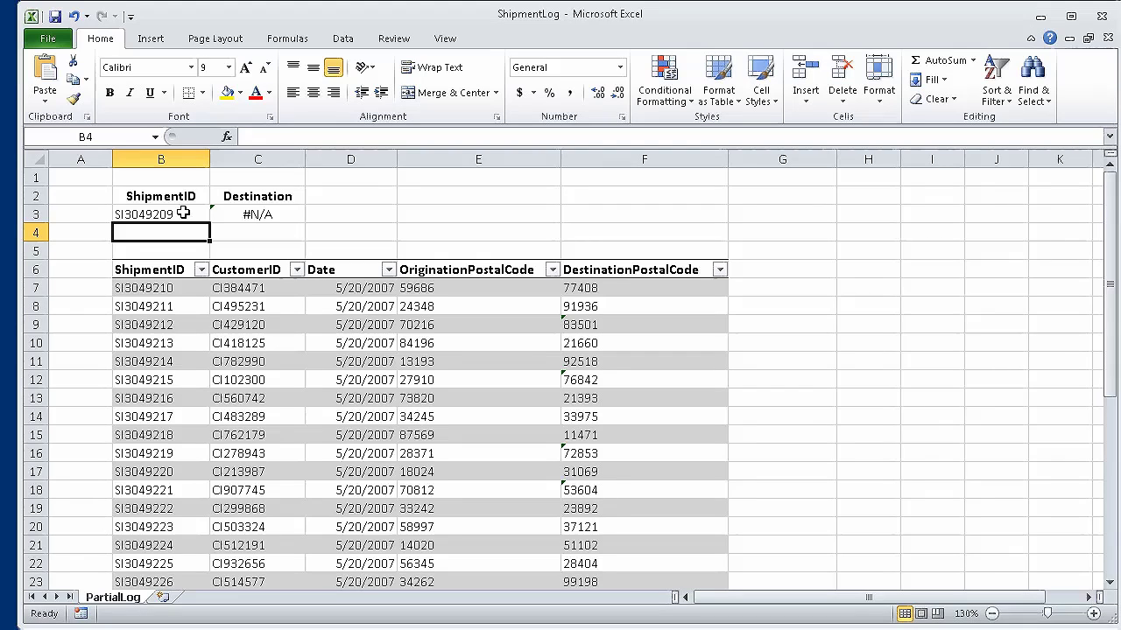
pyautogui.click(183, 212)
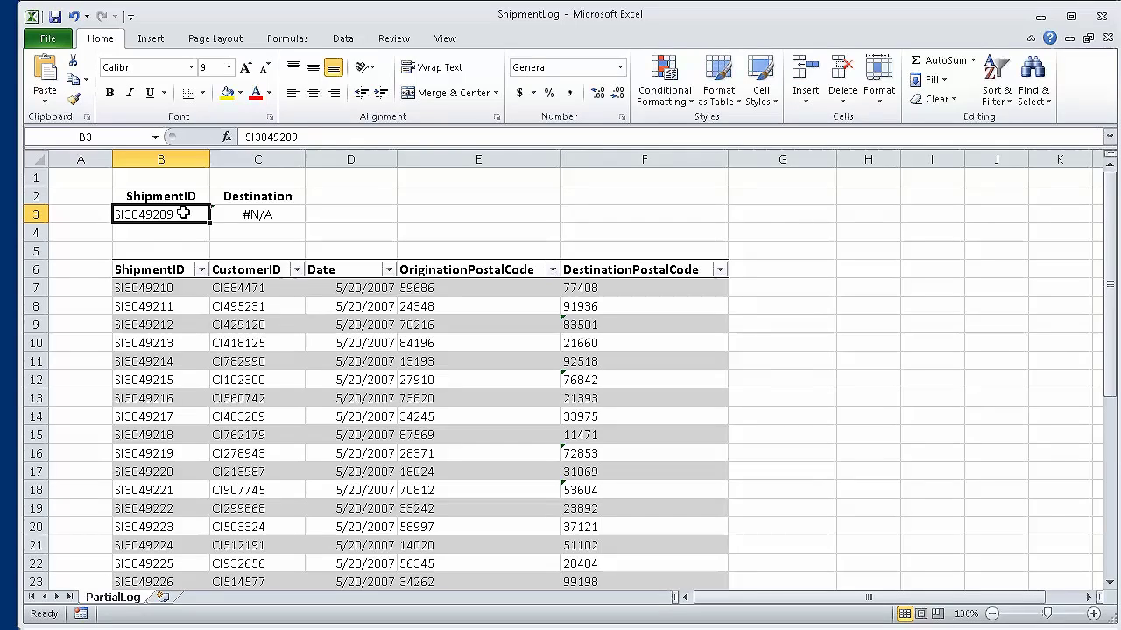
pyautogui.write('SI304')
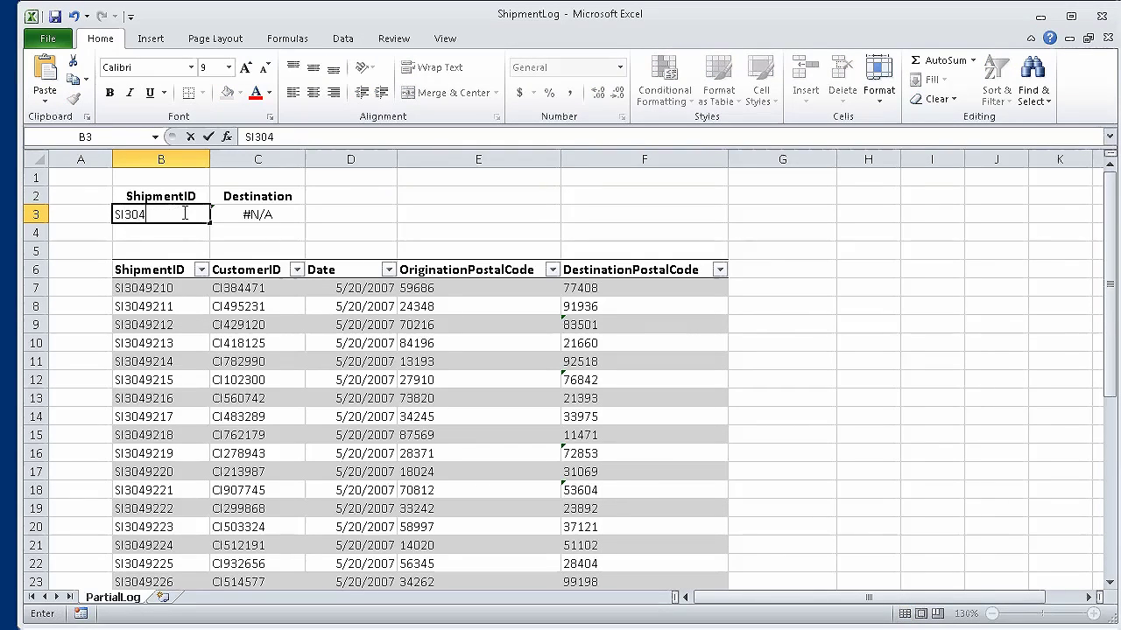
pyautogui.write('9245')
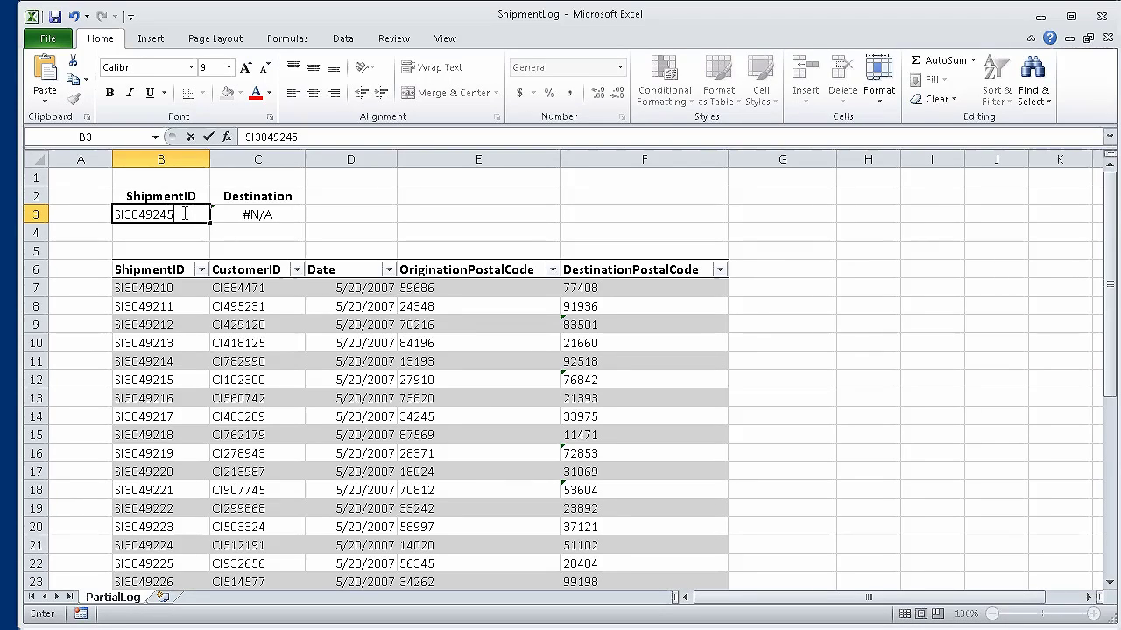
pyautogui.press('Return')
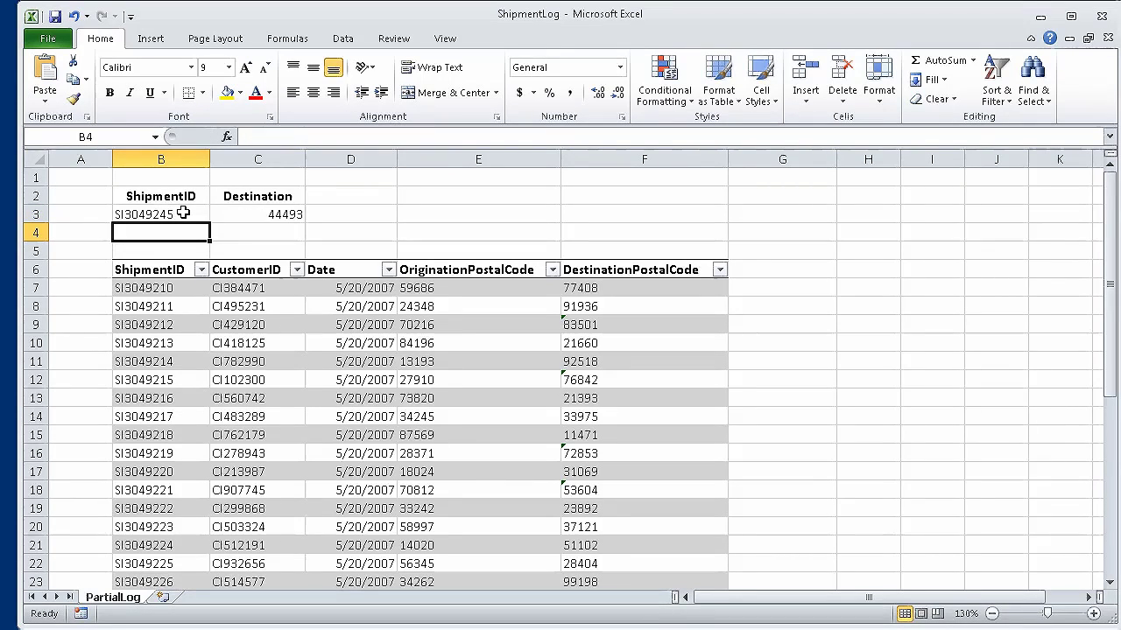